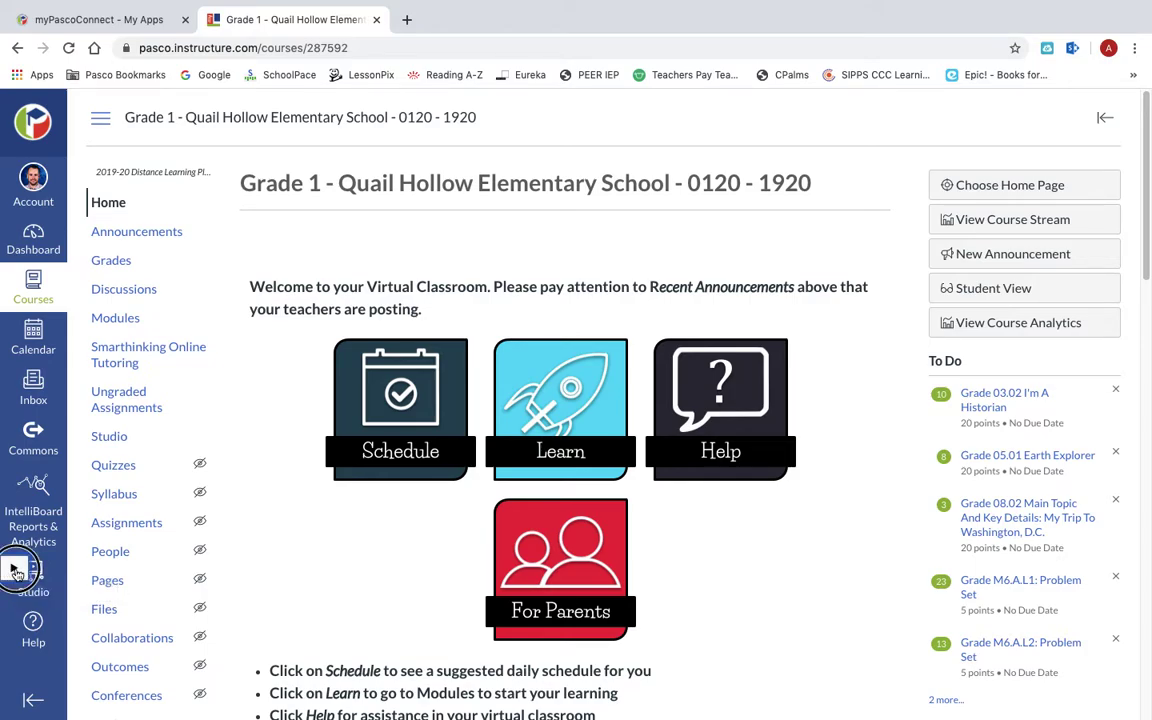
Step: Activate ReadSpeaker, move its Listen toolbar up near the welcome text, and expand the full tool row
left_click(15, 572)
left_click_drag(45, 562, 262, 316)
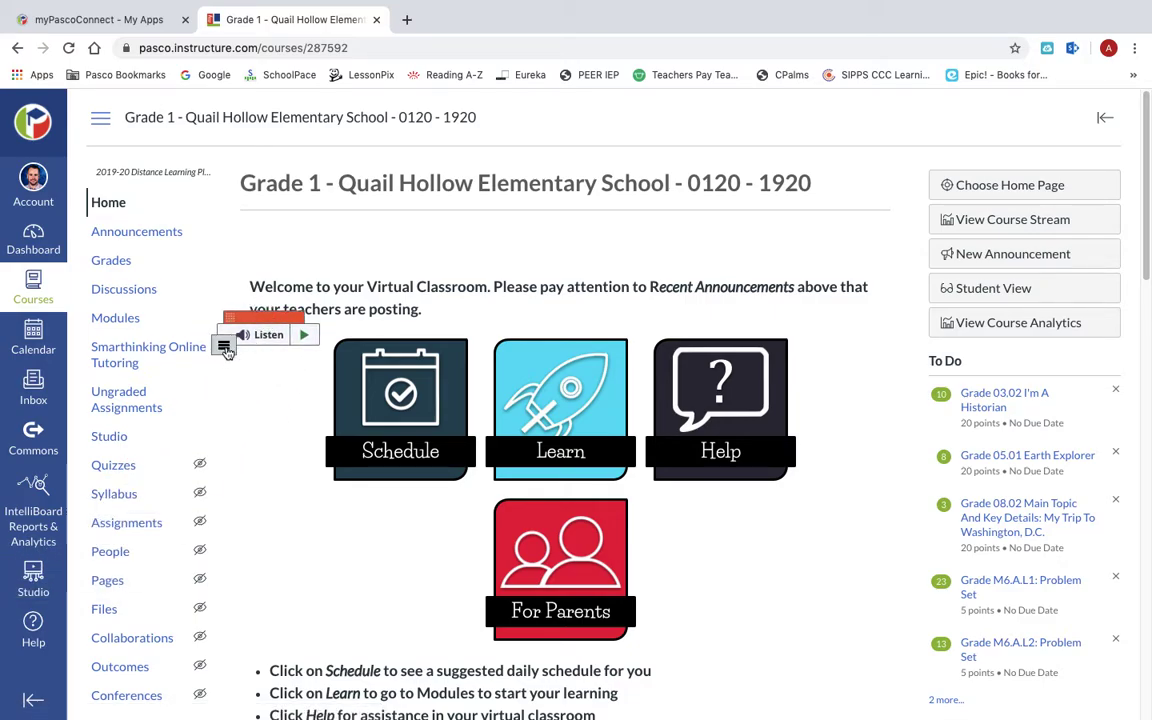
left_click(225, 348)
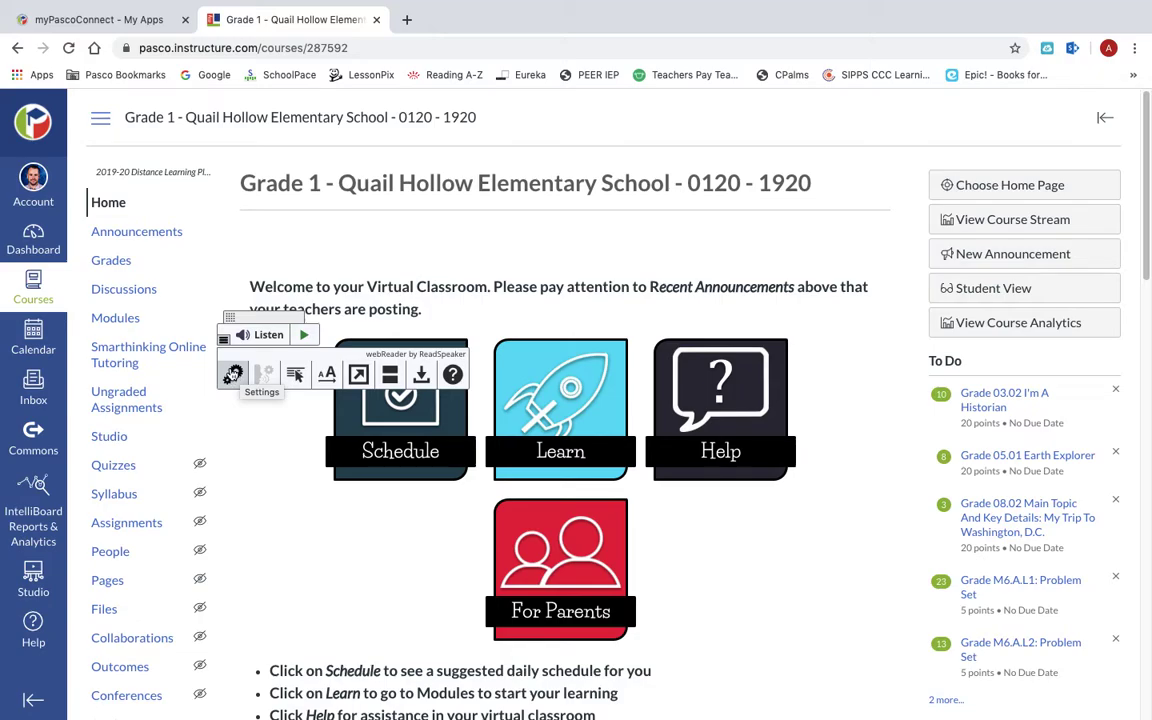
left_click(232, 374)
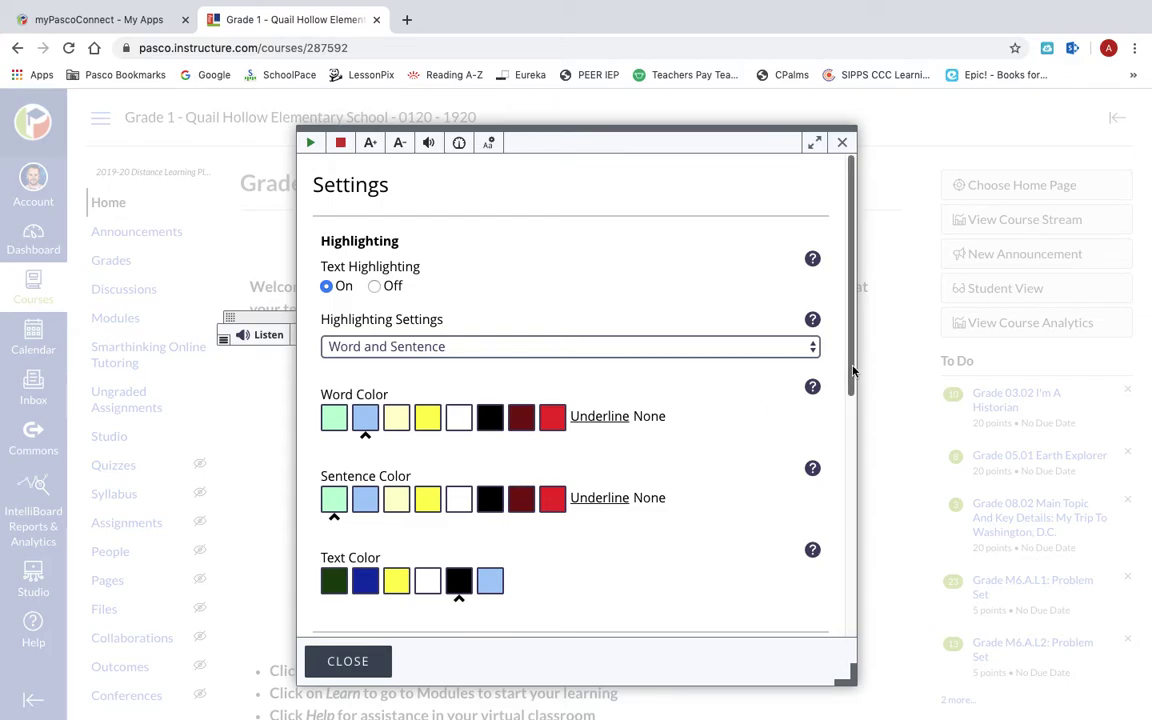
left_click_drag(849, 362, 830, 342)
left_click(842, 142)
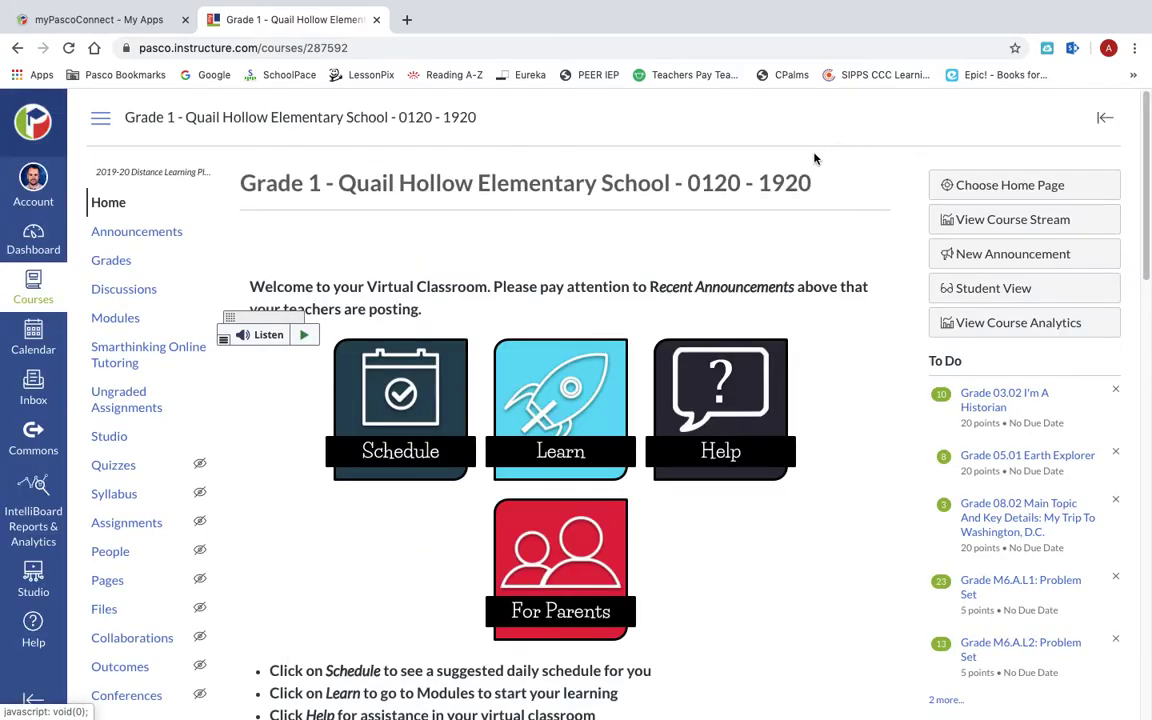
Step: Turn on Read on Hover and move the Listen toolbar over the course navigation
left_click(225, 347)
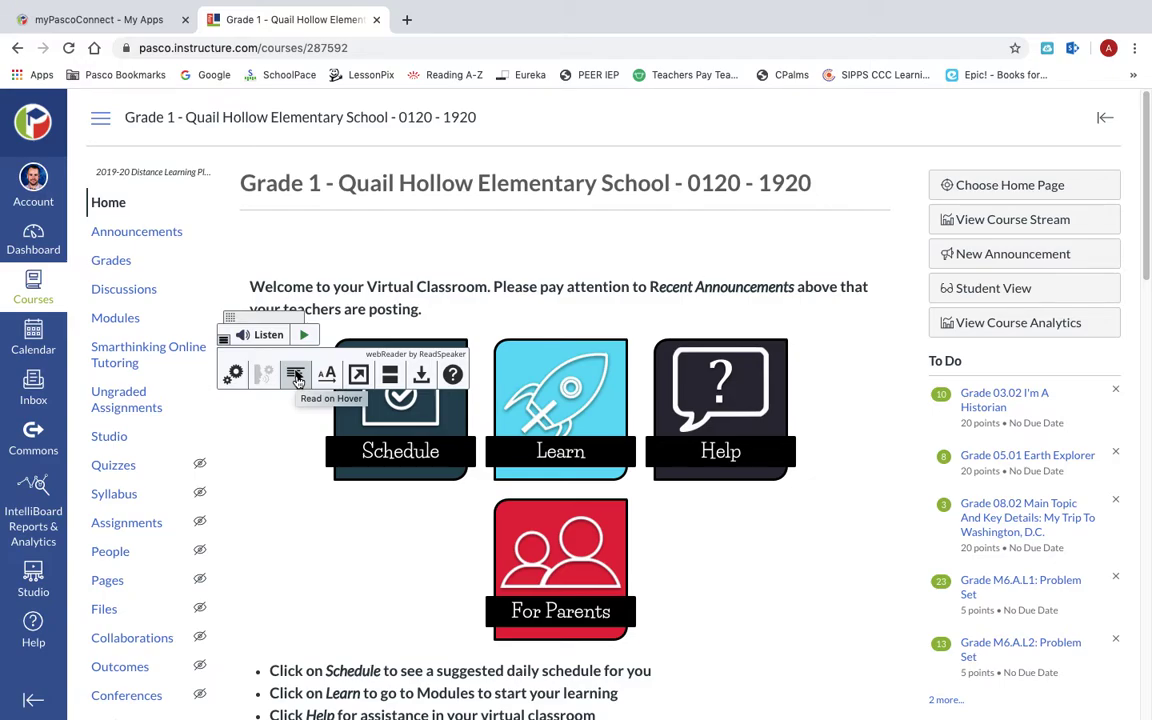
left_click(296, 380)
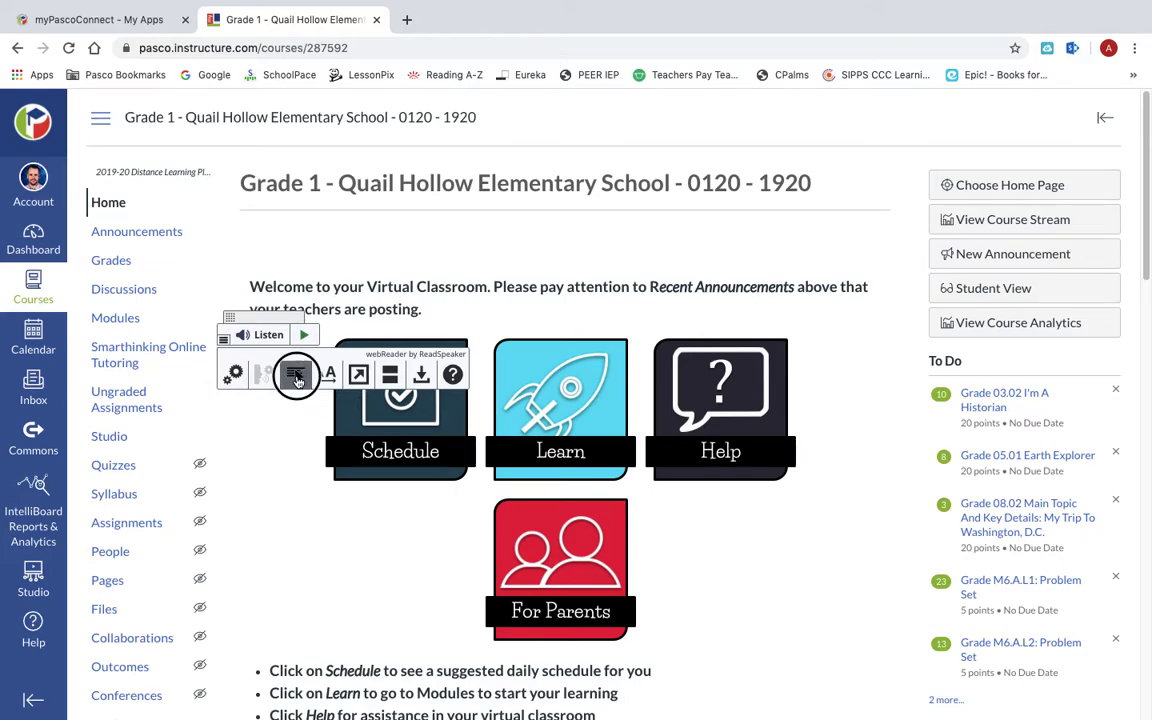
left_click_drag(264, 317, 133, 337)
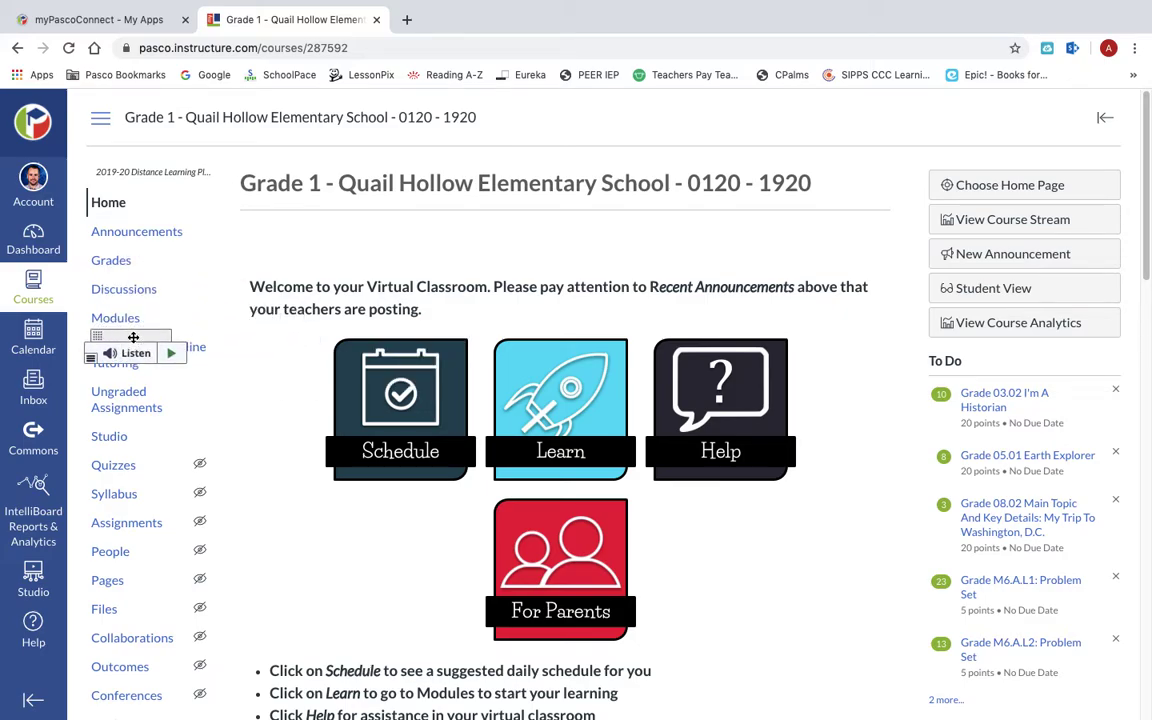
Step: Hear the 'Click on Schedule' and 'For Parents' instruction lines read aloud, then return up the page
scroll(260, 386, "down", 5)
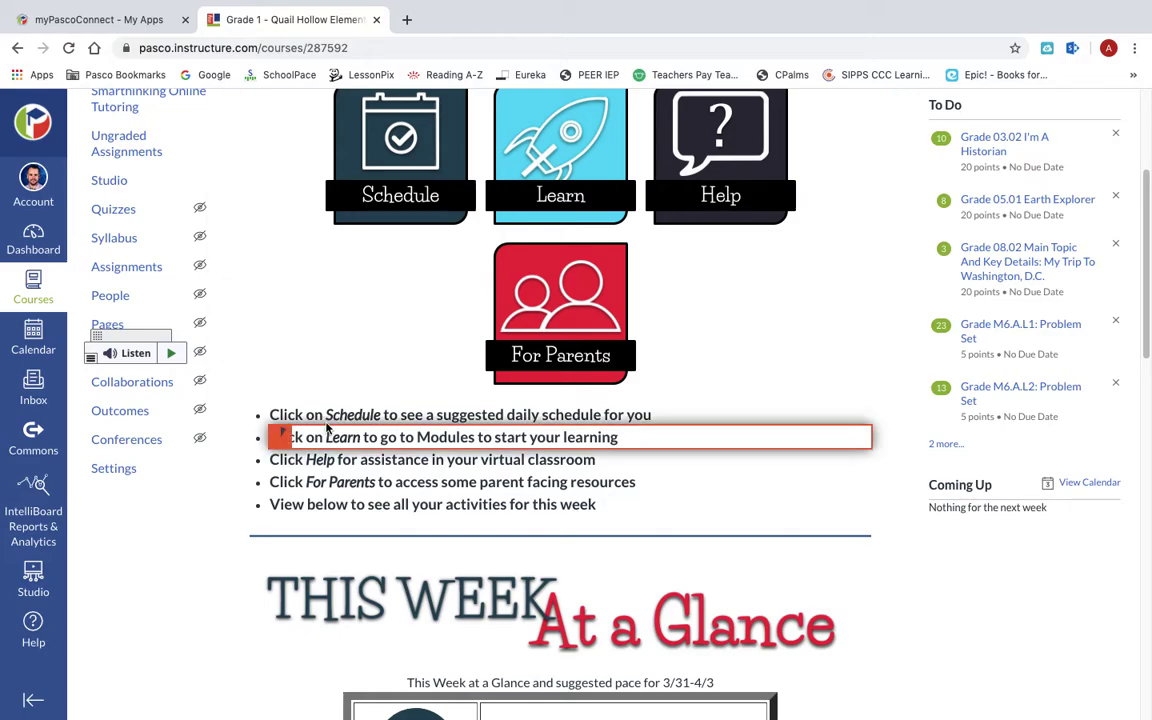
left_click(263, 416)
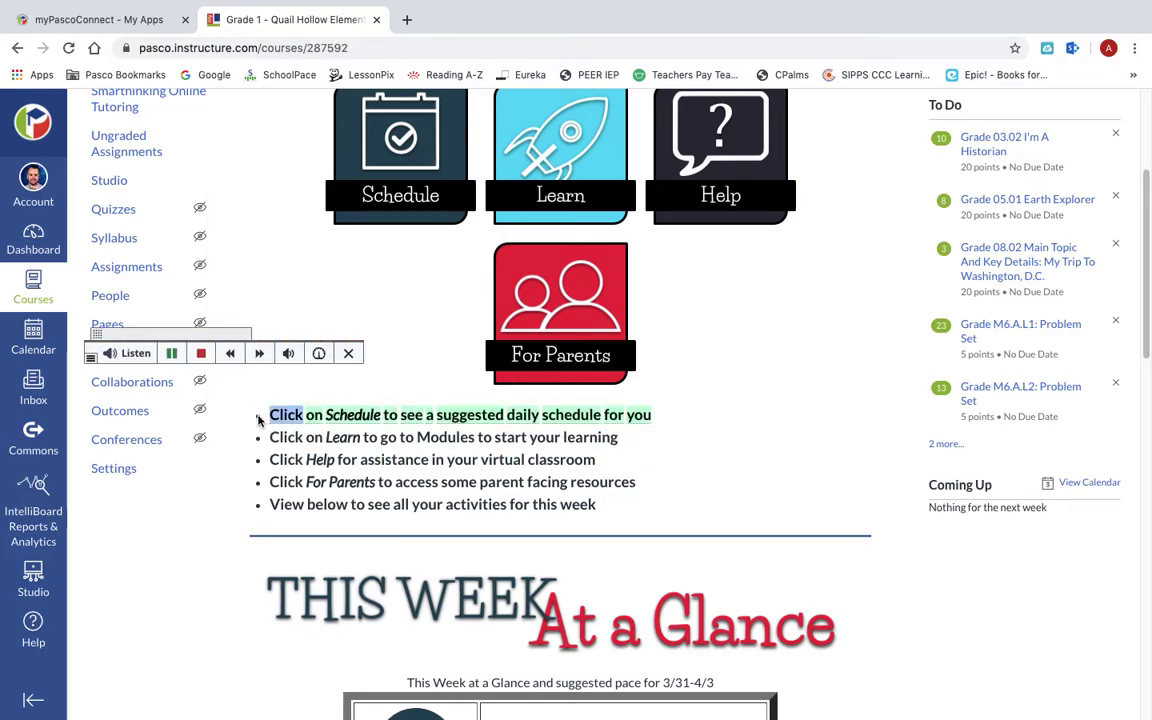
scroll(258, 420, "down", 3)
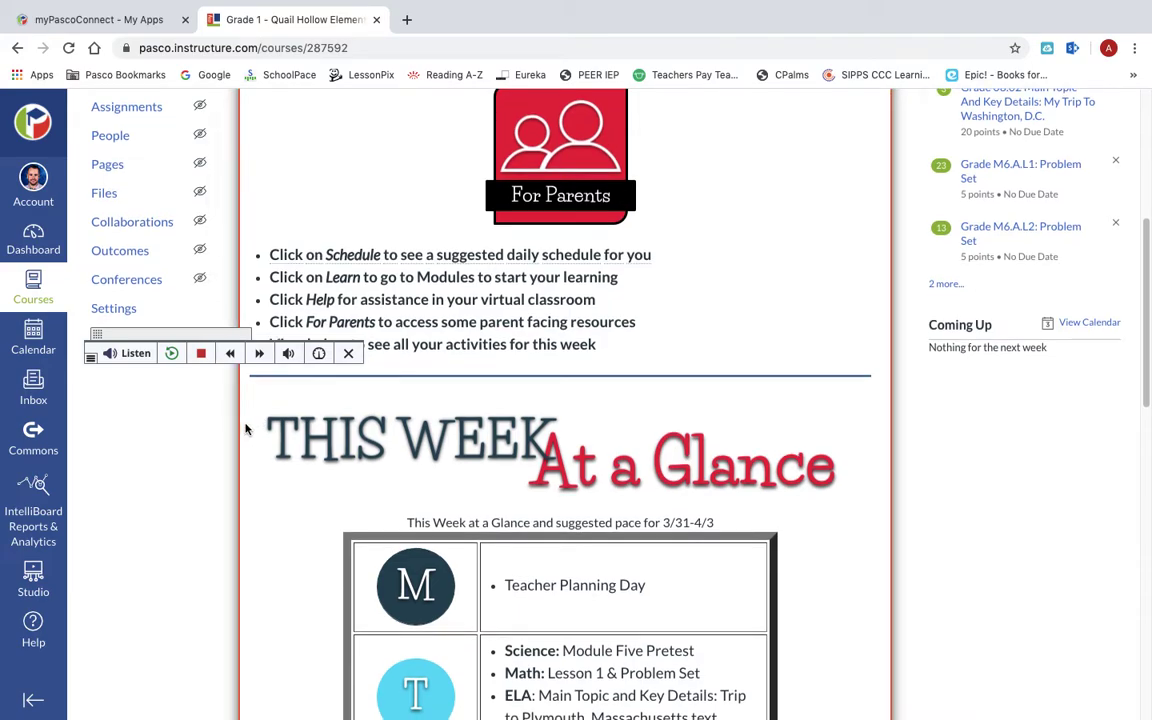
scroll(250, 424, "down", 2)
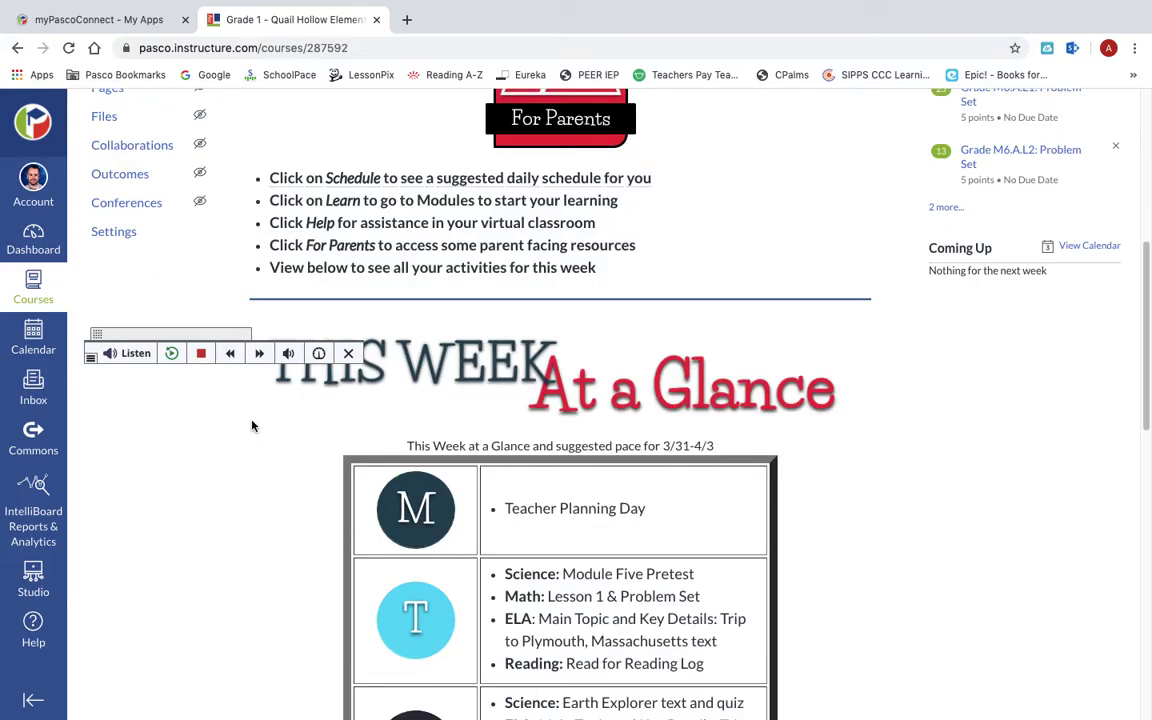
left_click(258, 245)
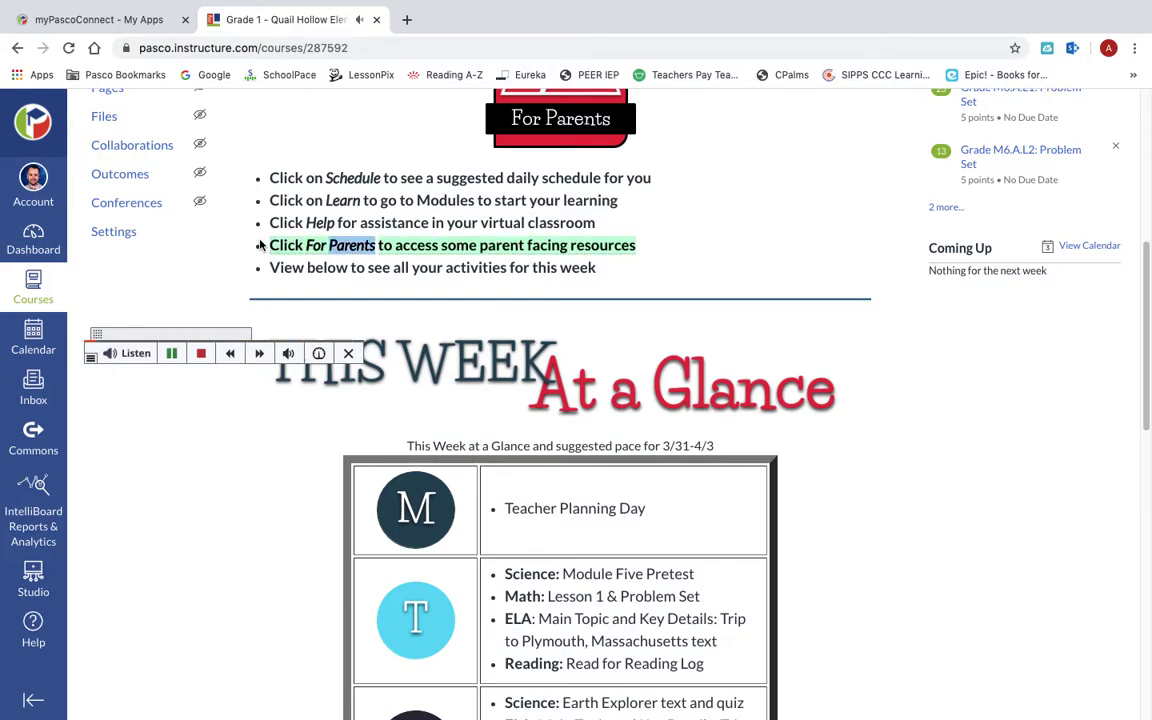
scroll(259, 245, "up", 1)
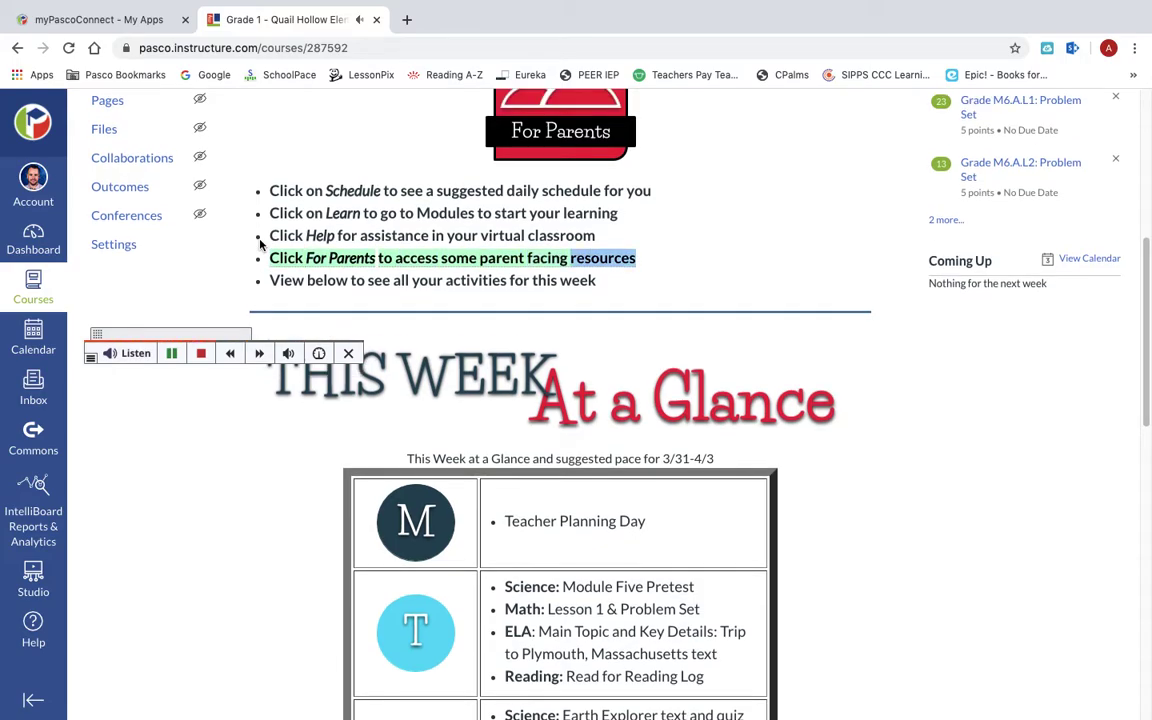
scroll(234, 600, "up", 3)
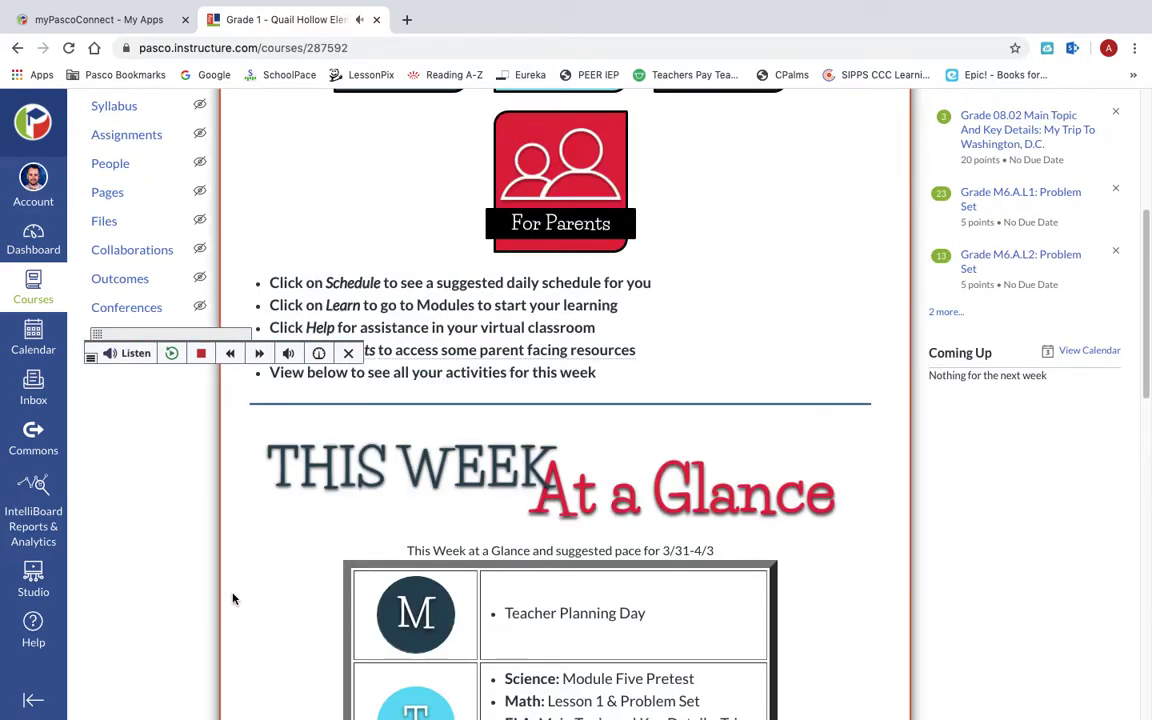
scroll(234, 575, "up", 4)
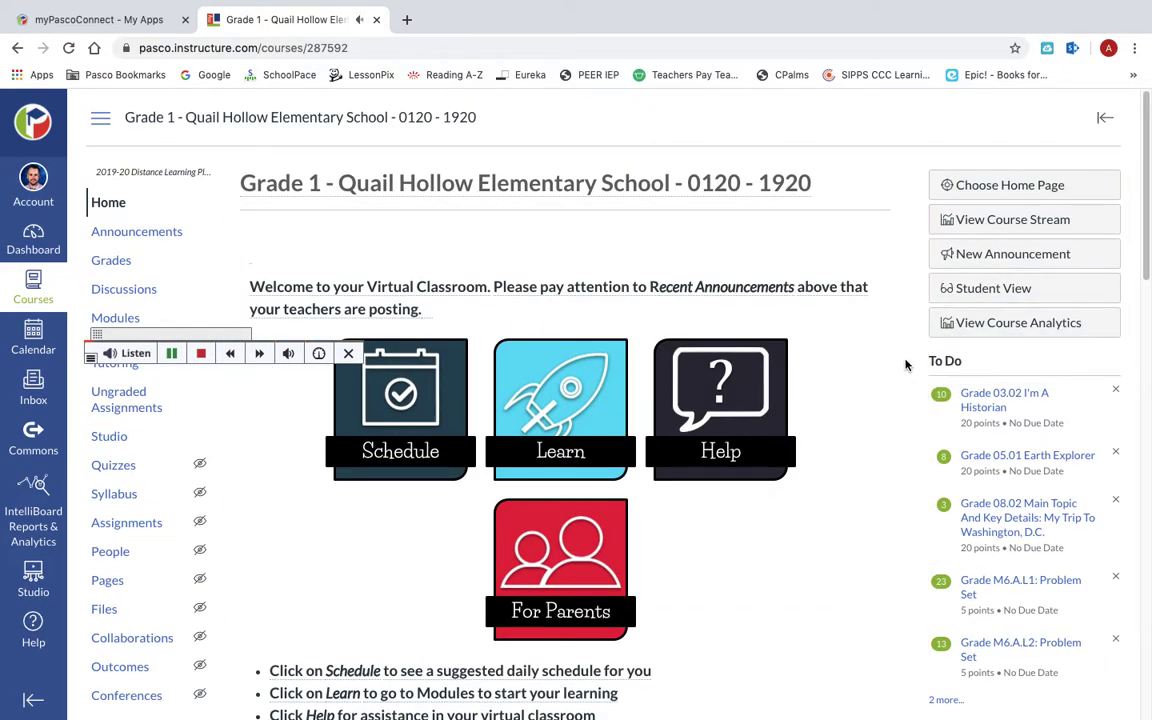
Step: Stop the read-aloud and switch on Enlarge Text from the webReader tool row
left_click(204, 355)
left_click(90, 357)
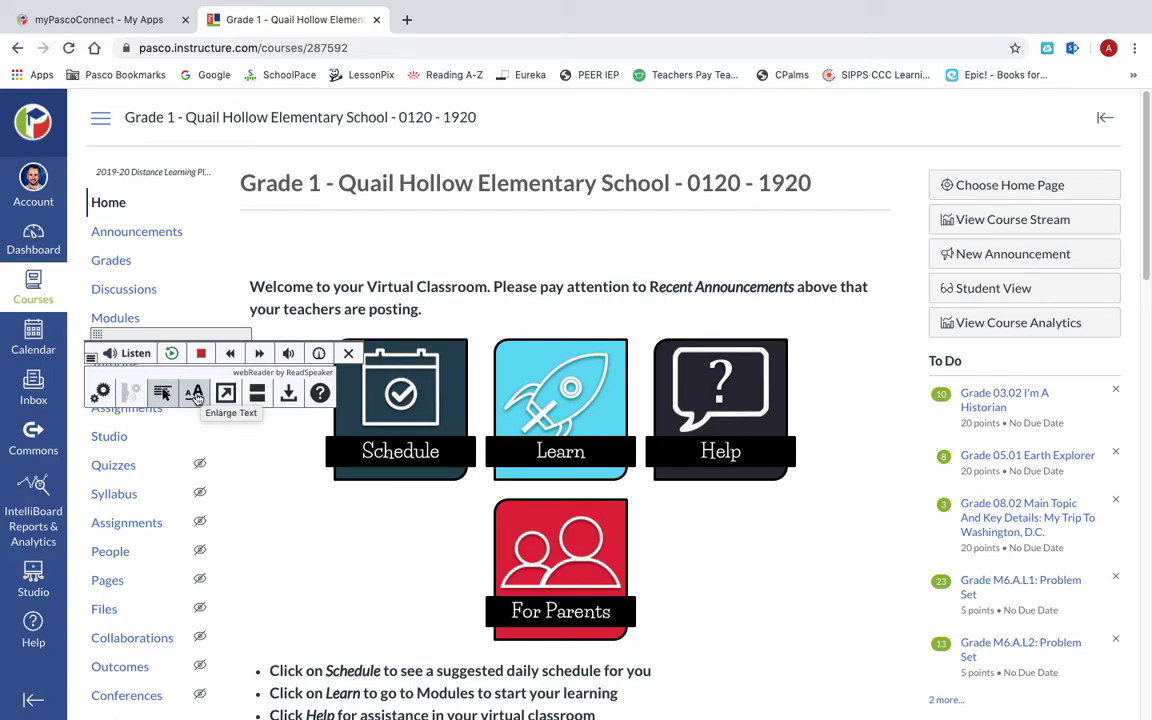
left_click(196, 395)
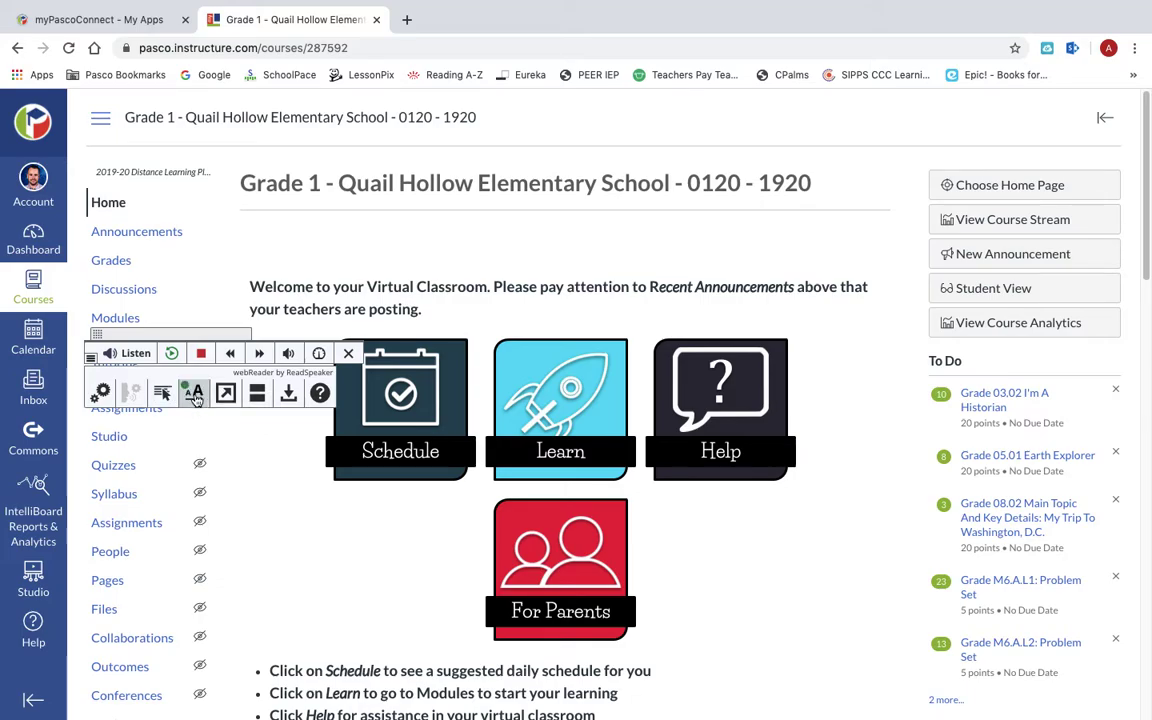
scroll(196, 395, "down", 1)
scroll(196, 395, "down", 1)
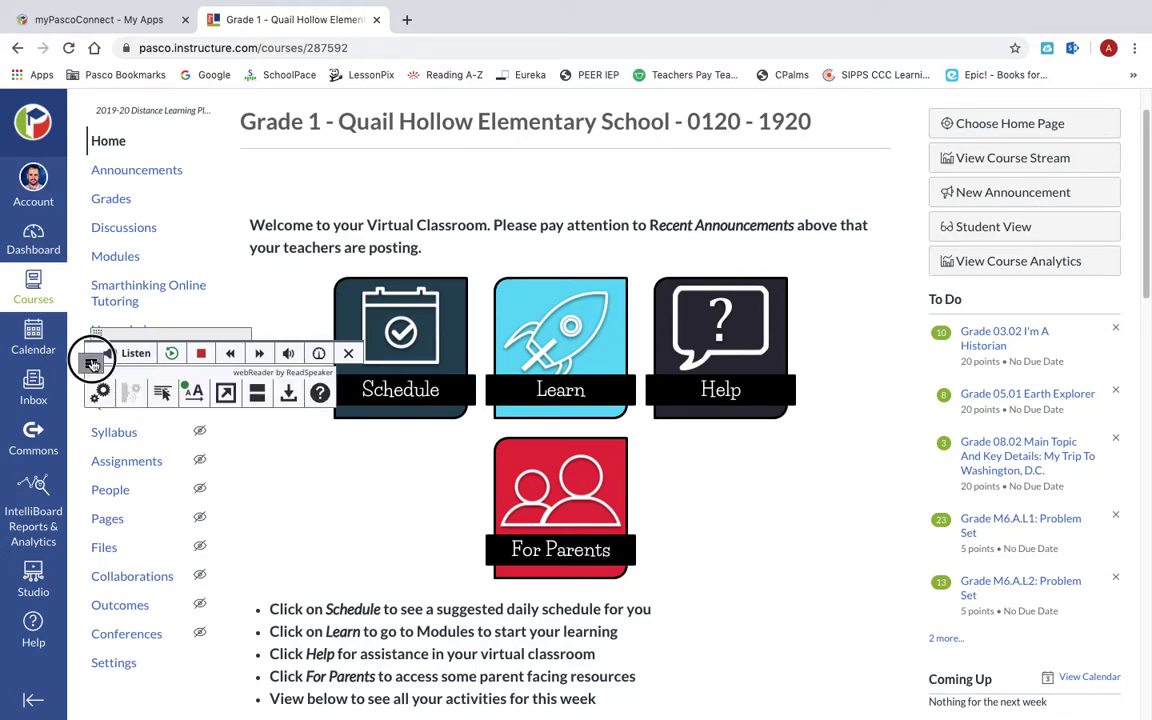
Step: Move the toolbar lower and have the 'Welcome to your Virtual Classroom' sentence read aloud
left_click_drag(102, 334, 62, 480)
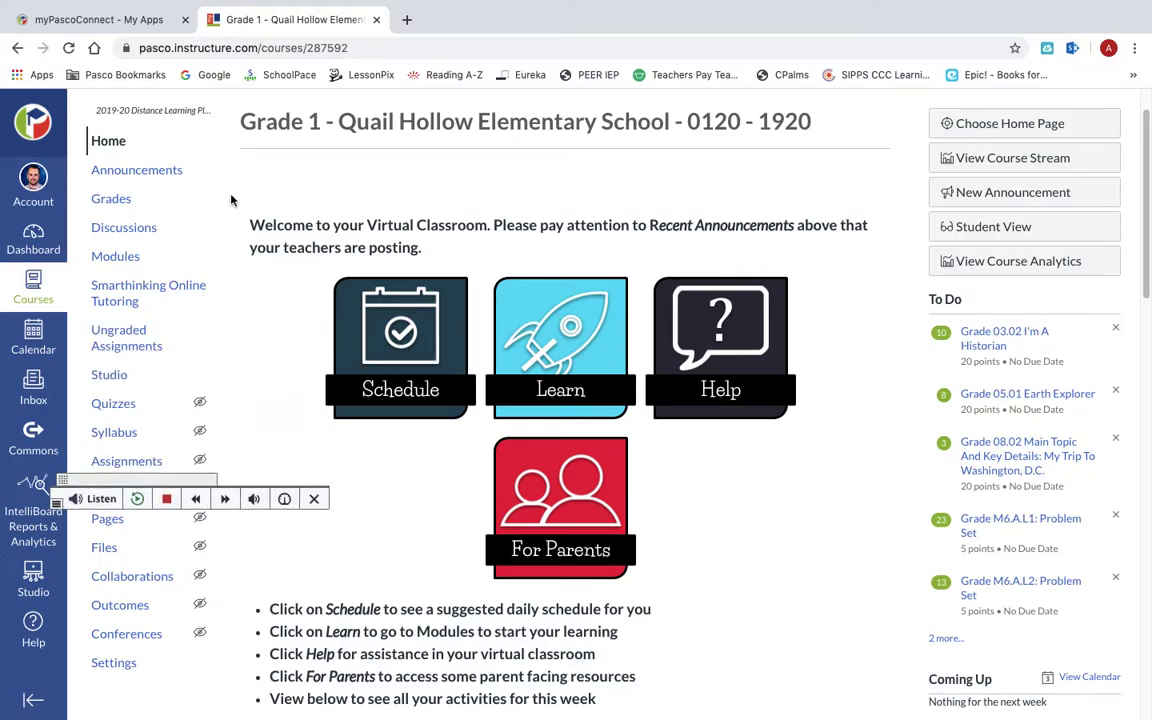
left_click_drag(248, 223, 491, 225)
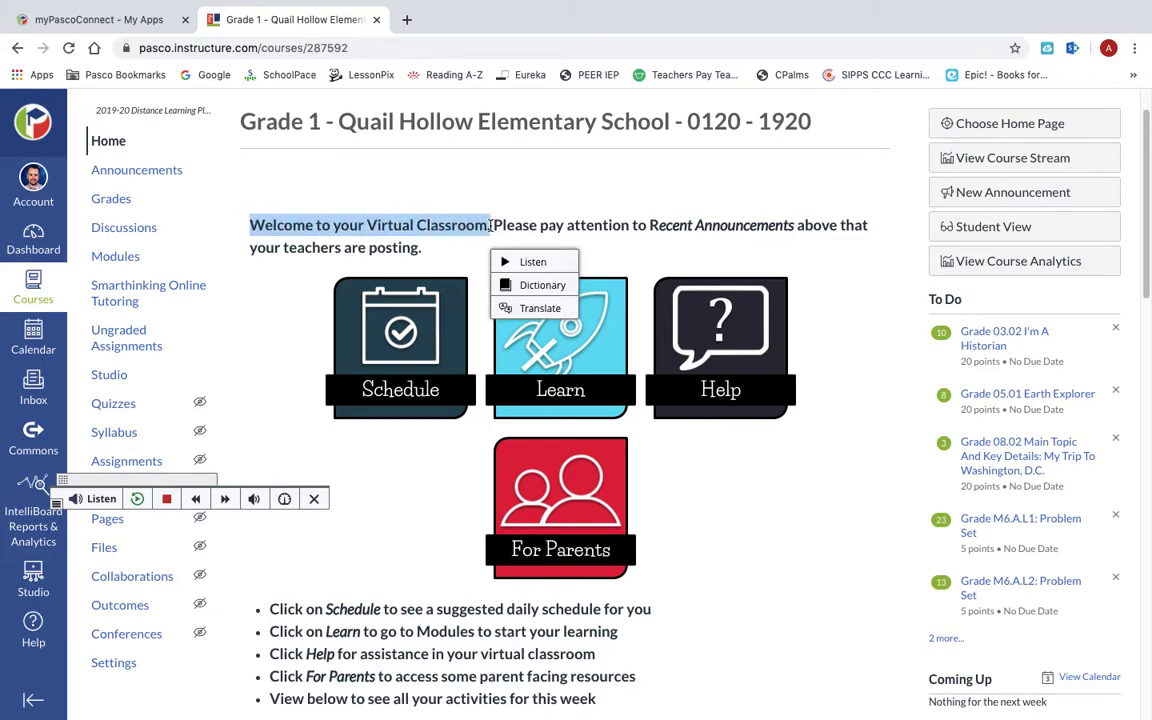
left_click(547, 268)
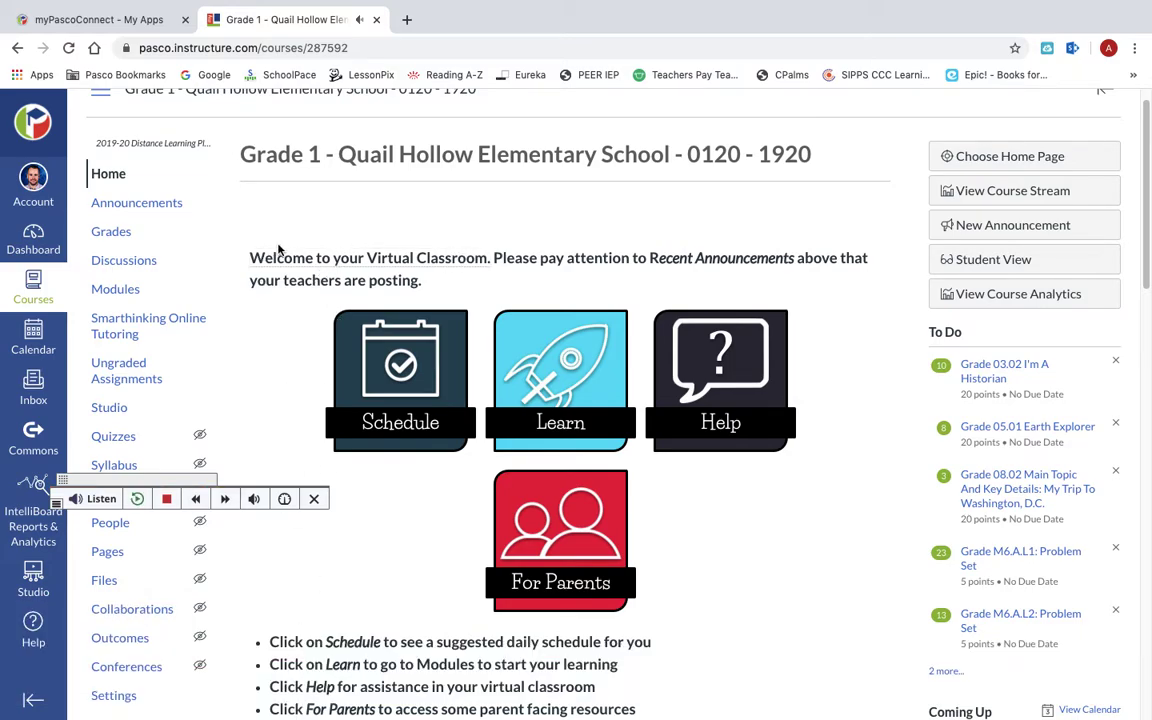
left_click_drag(250, 258, 487, 259)
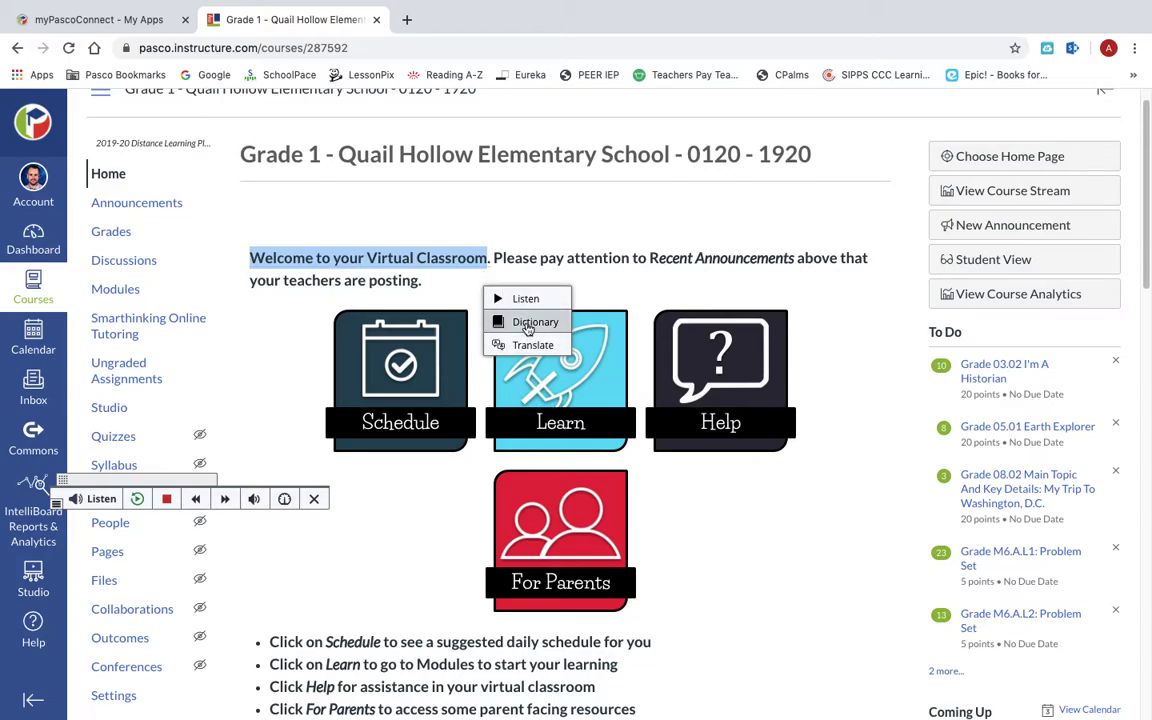
left_click(423, 228)
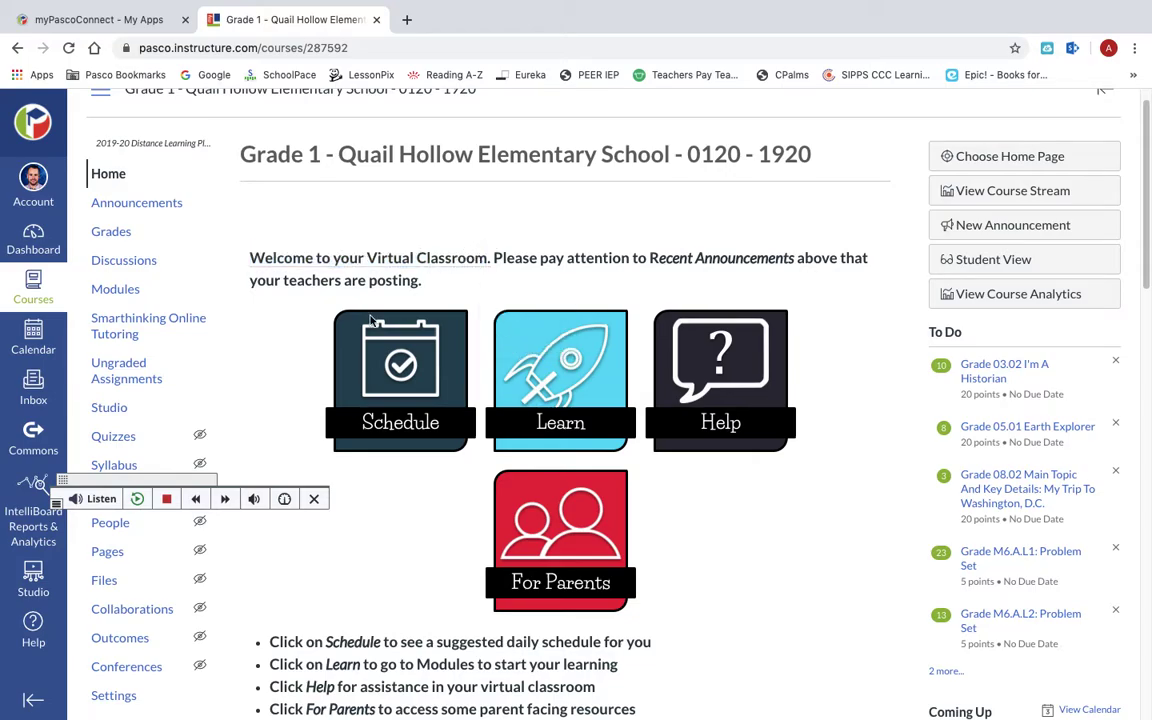
Step: Select the first bullet line about the Schedule and have it read aloud
left_click(57, 504)
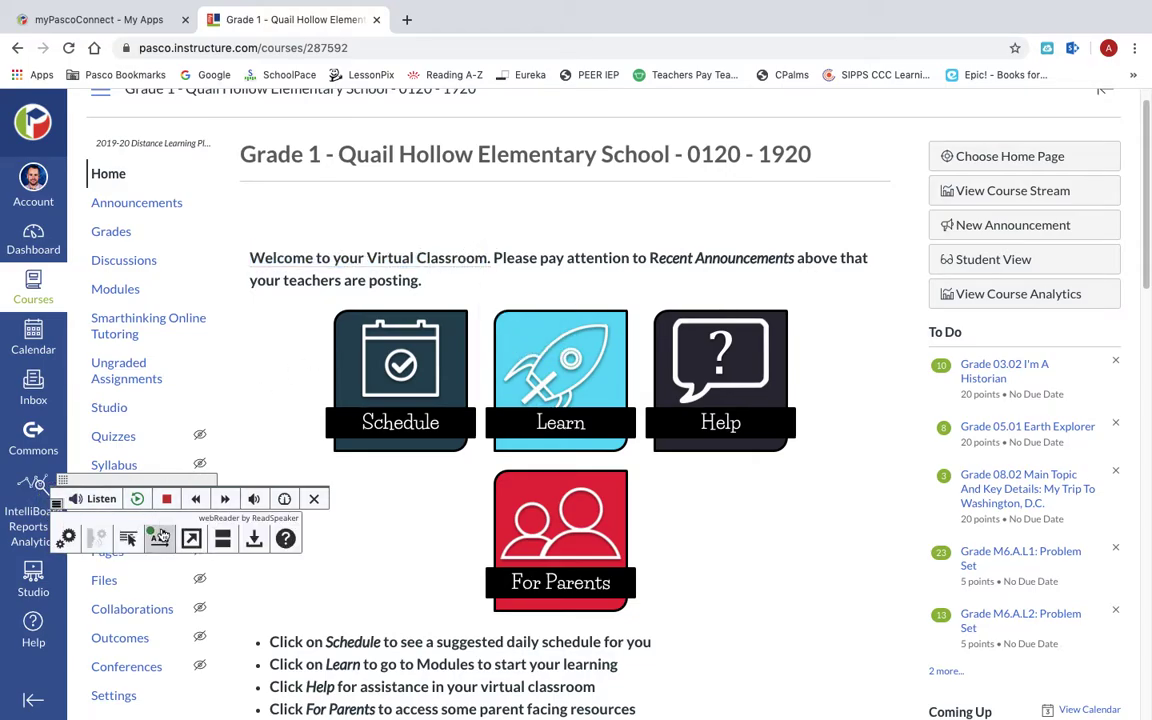
scroll(162, 535, "down", 3)
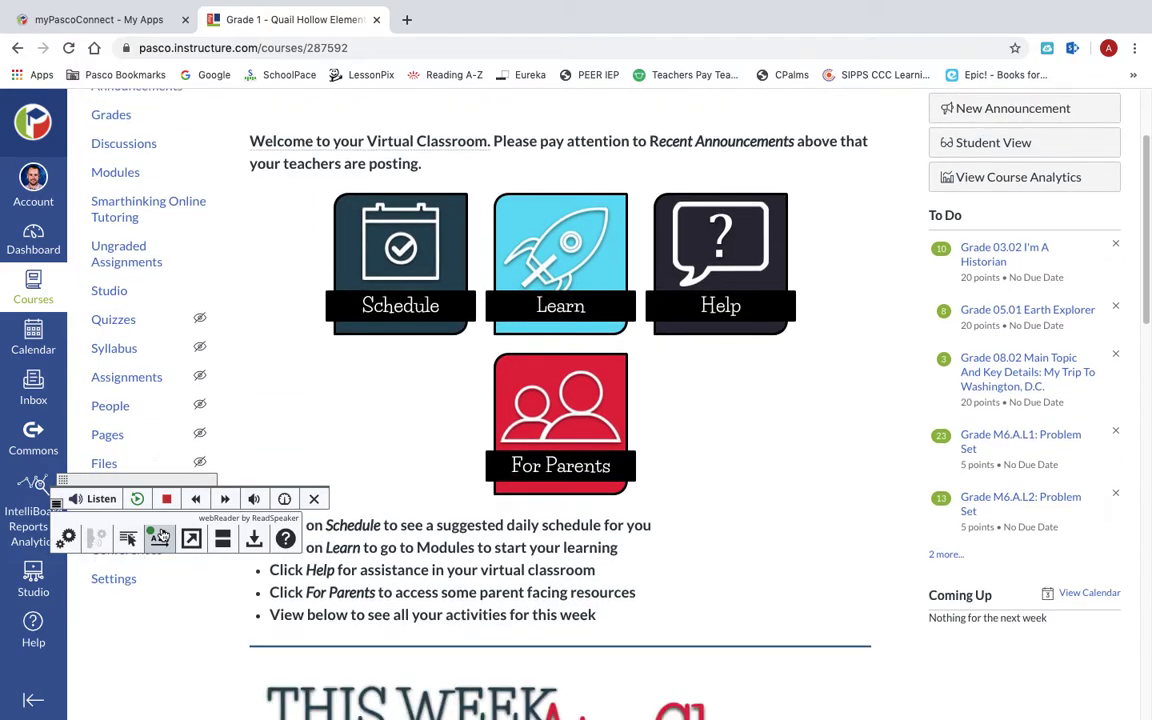
scroll(160, 530, "down", 1)
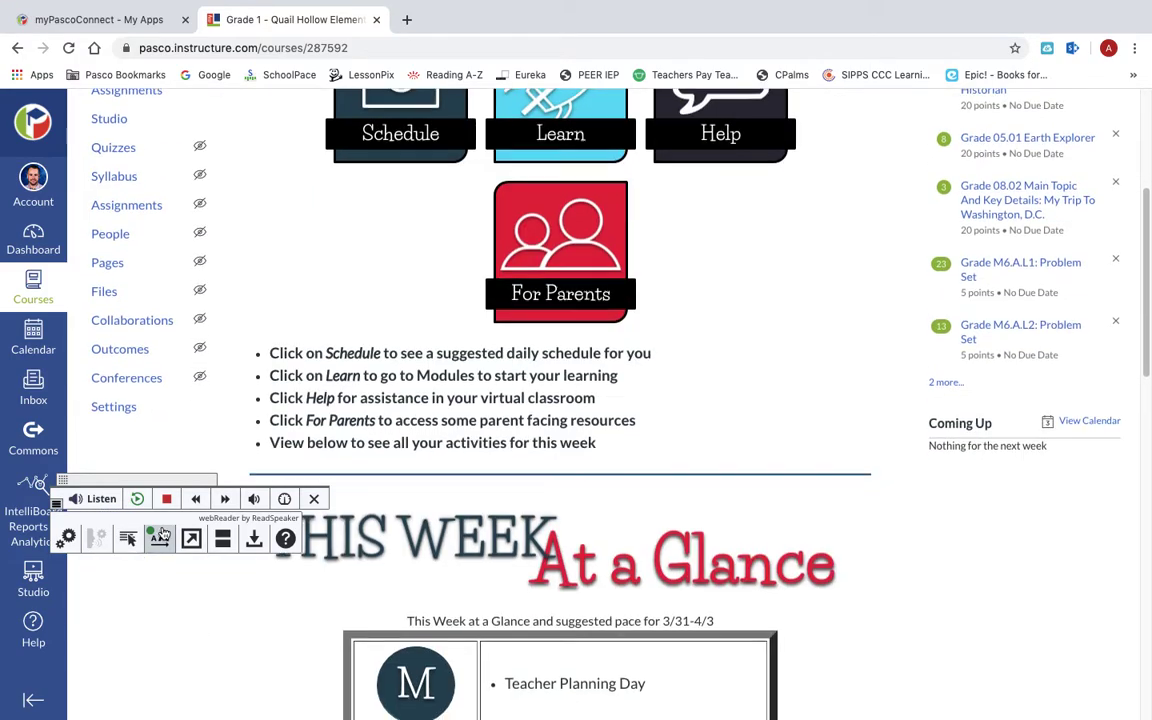
left_click_drag(271, 338, 652, 340)
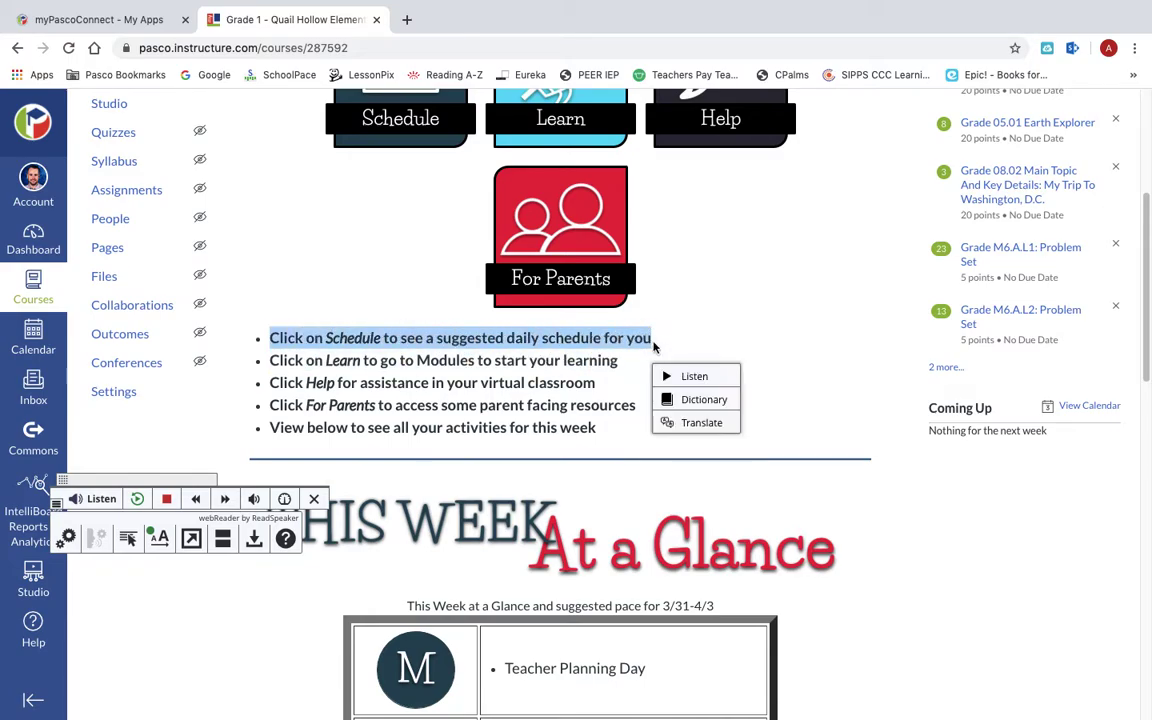
left_click(689, 375)
scroll(696, 383, "down", 2)
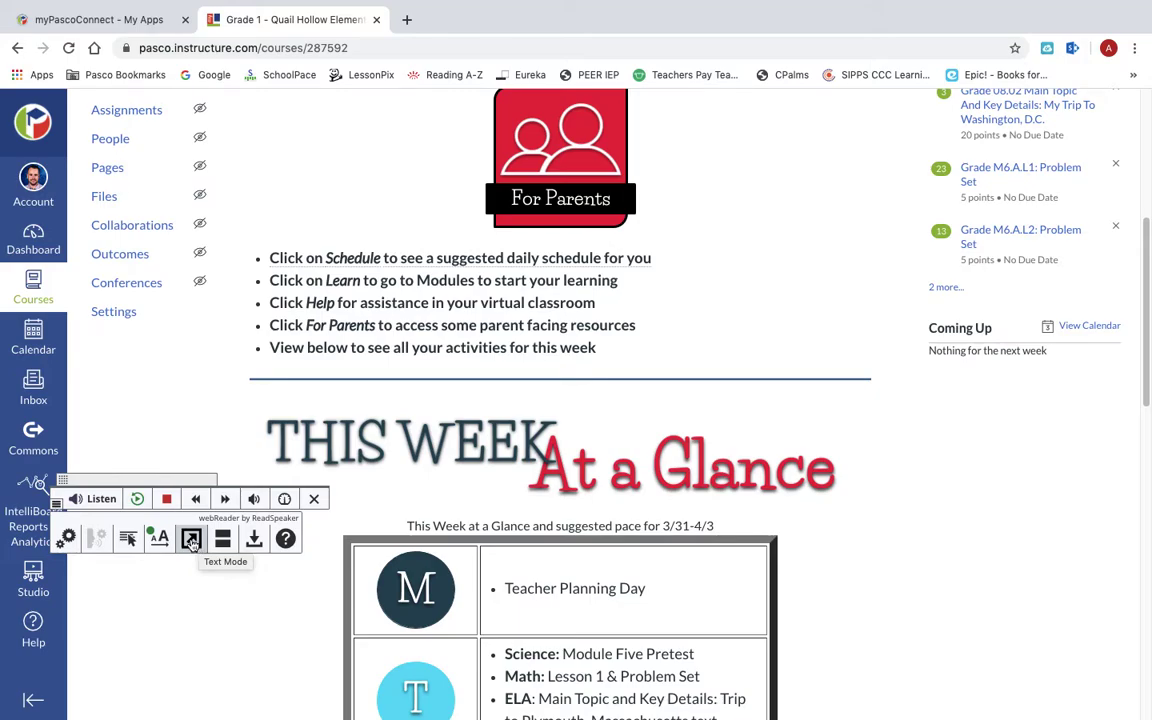
Step: View the page in webReader's Text Mode overlay, then close it
left_click(191, 540)
mouse_move(850, 238)
left_mouse_down()
mouse_move(838, 517)
mouse_move(843, 218)
left_mouse_up()
left_click(842, 142)
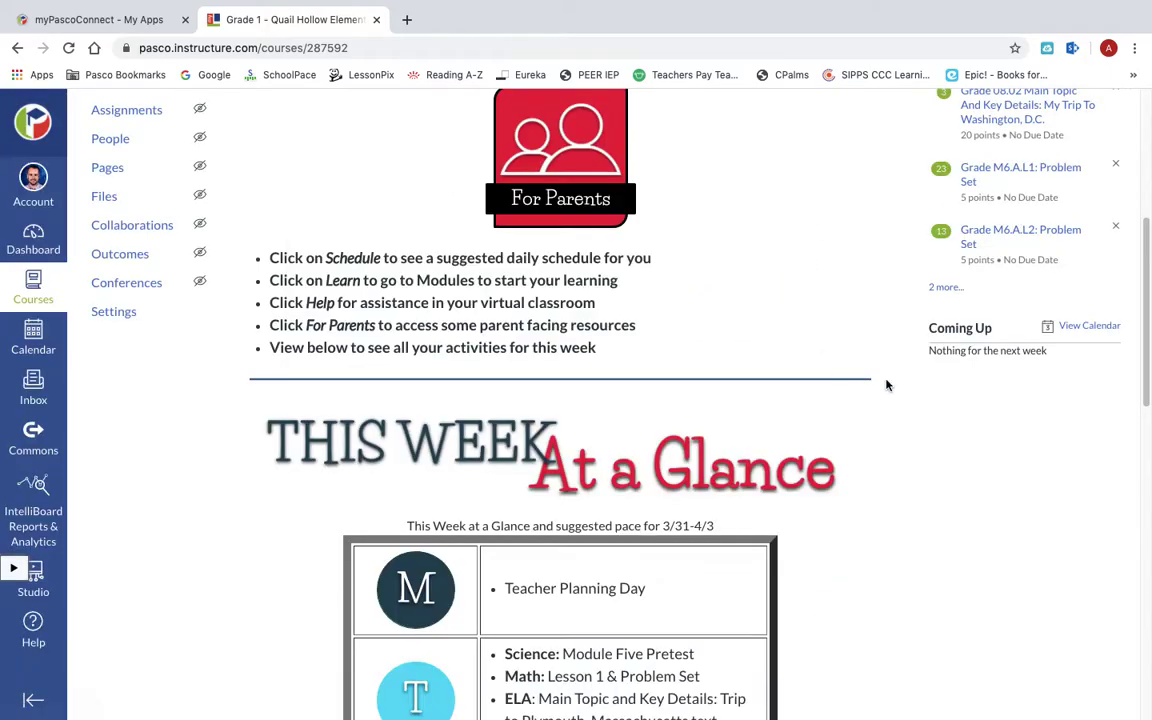
left_click_drag(1150, 285, 1142, 252)
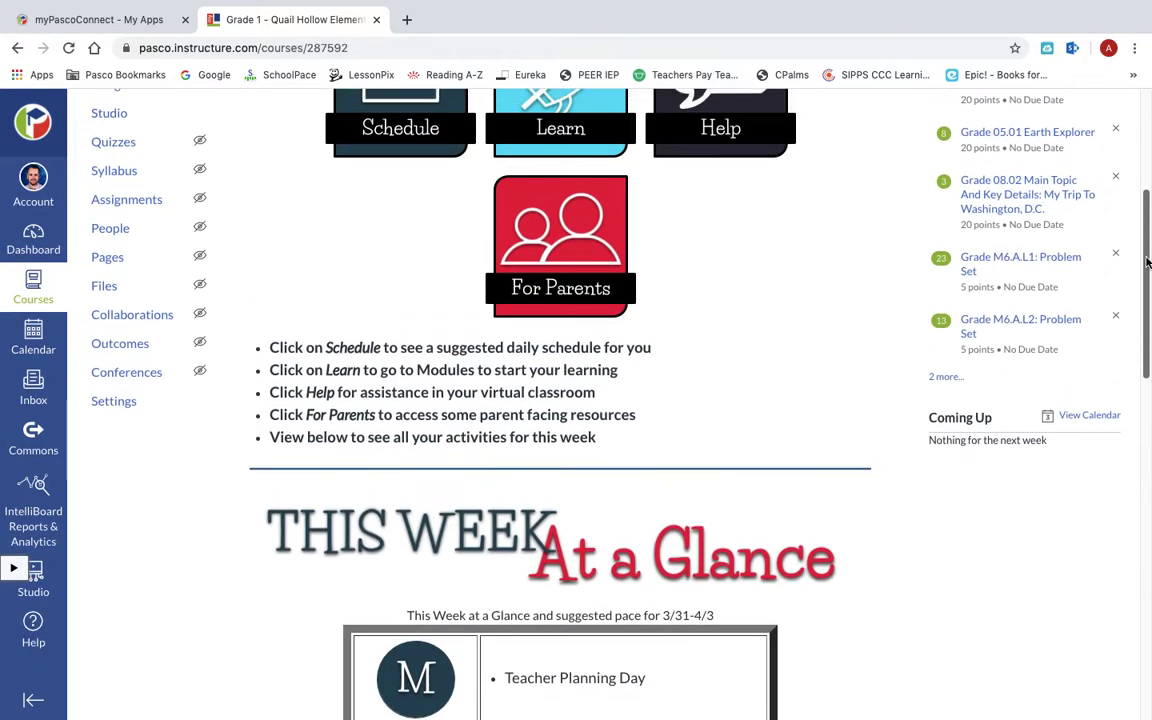
Step: Reopen the collapsed reader and move its toolbar higher up the page
left_click(13, 569)
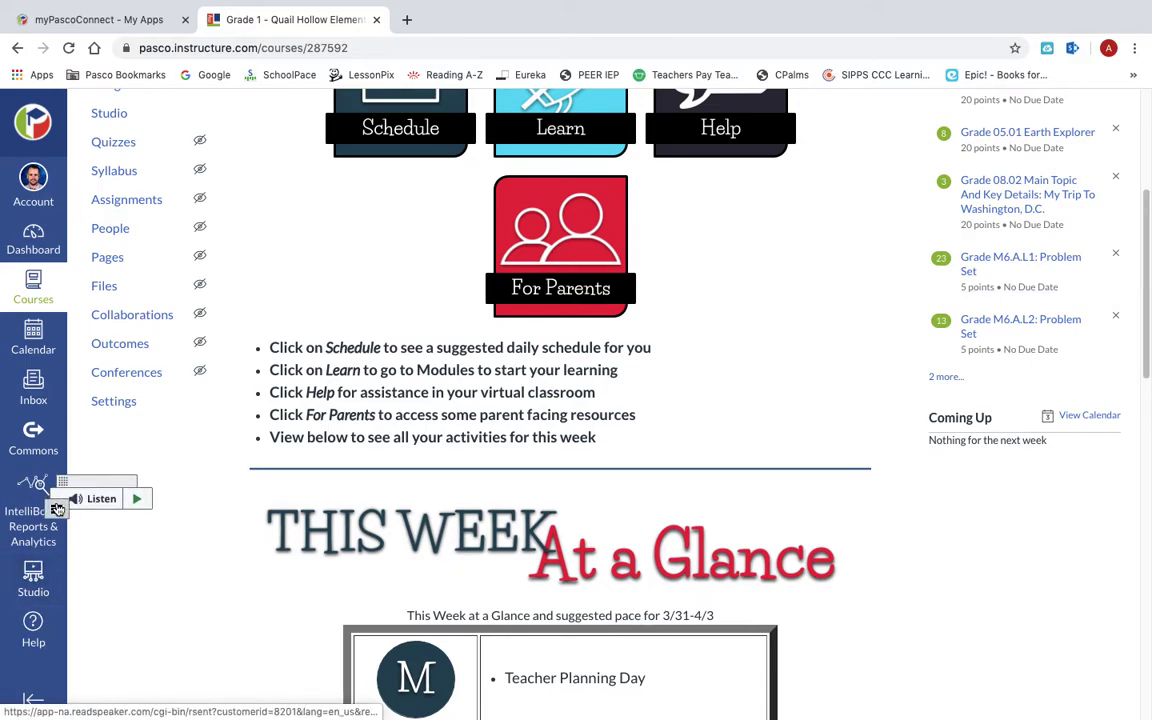
mouse_move(91, 503)
left_click_drag(95, 479, 169, 238)
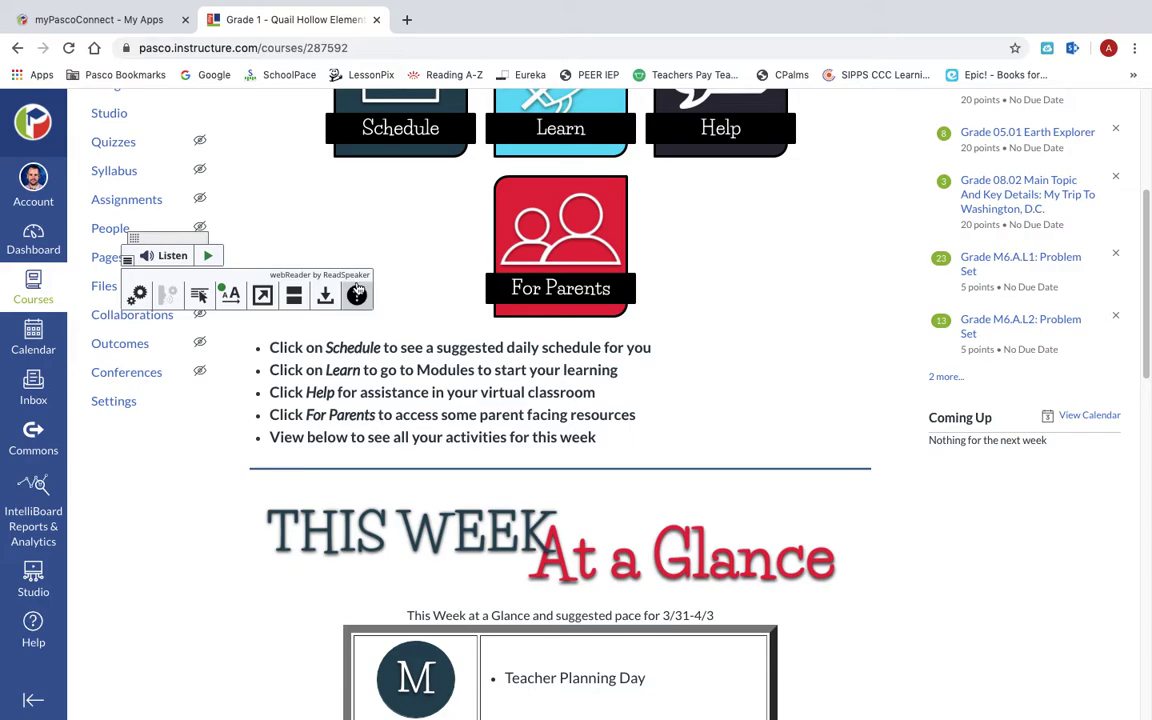
Step: Turn on the page mask and narrow its reading strip down to a single line
left_click(295, 296)
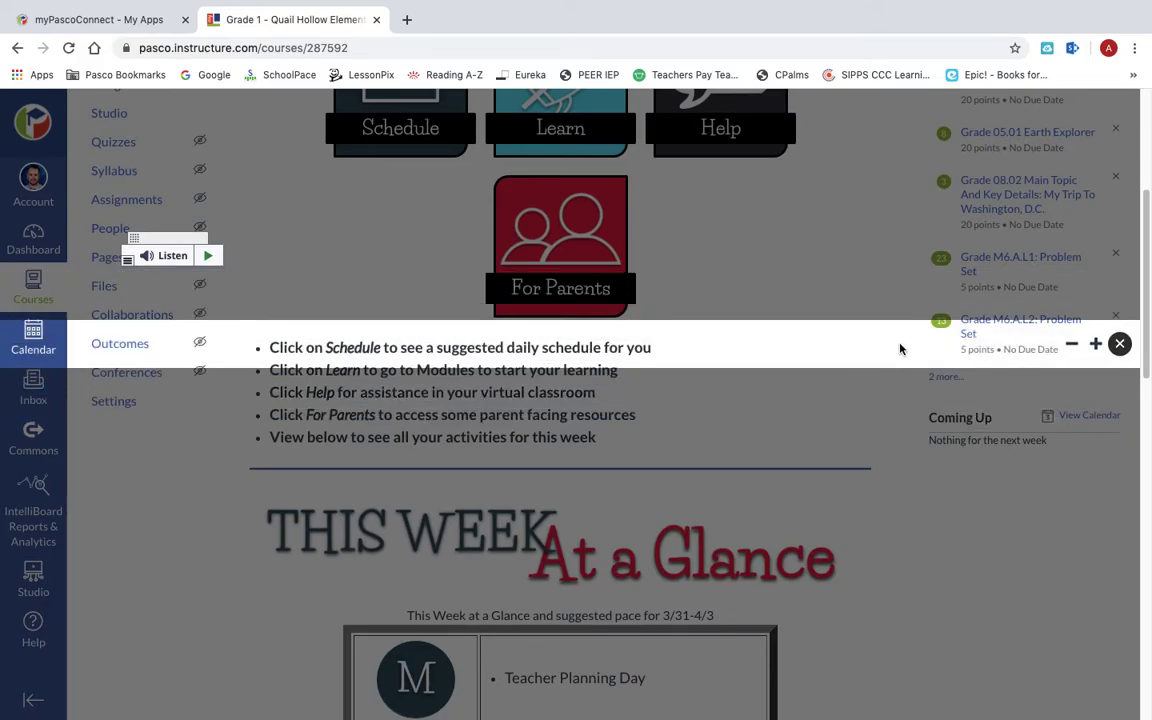
left_click(1096, 344)
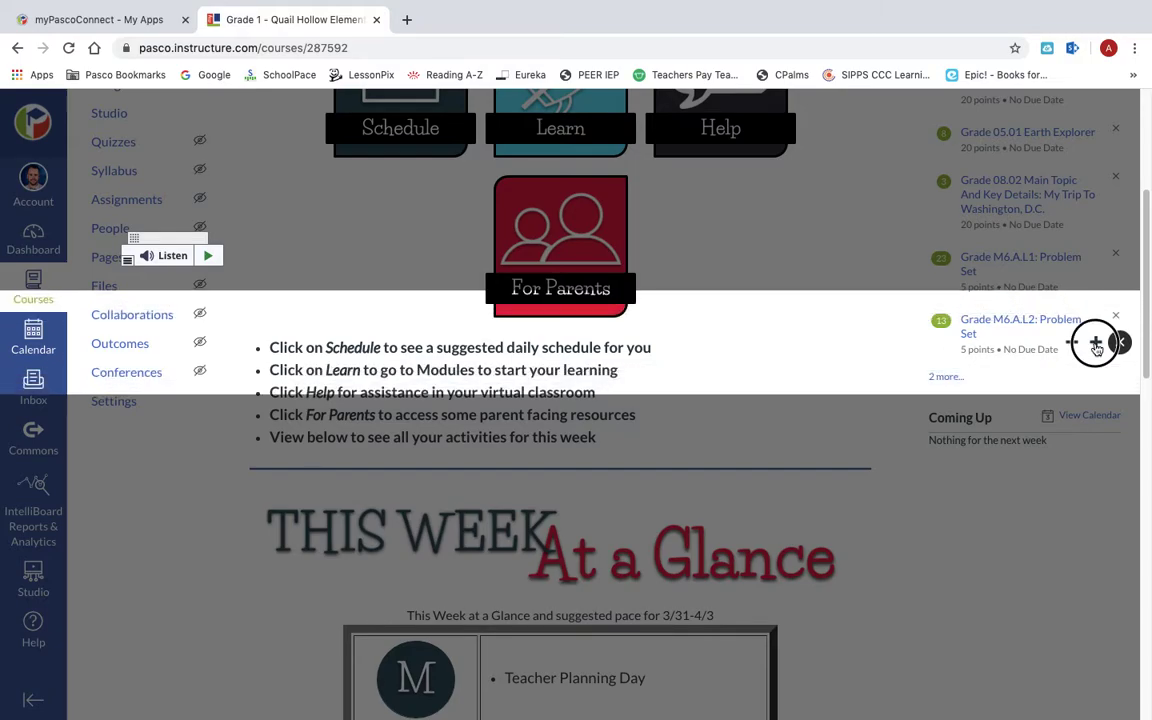
left_click(1071, 345)
left_click(1071, 345)
left_click(1071, 345)
left_click(1071, 345)
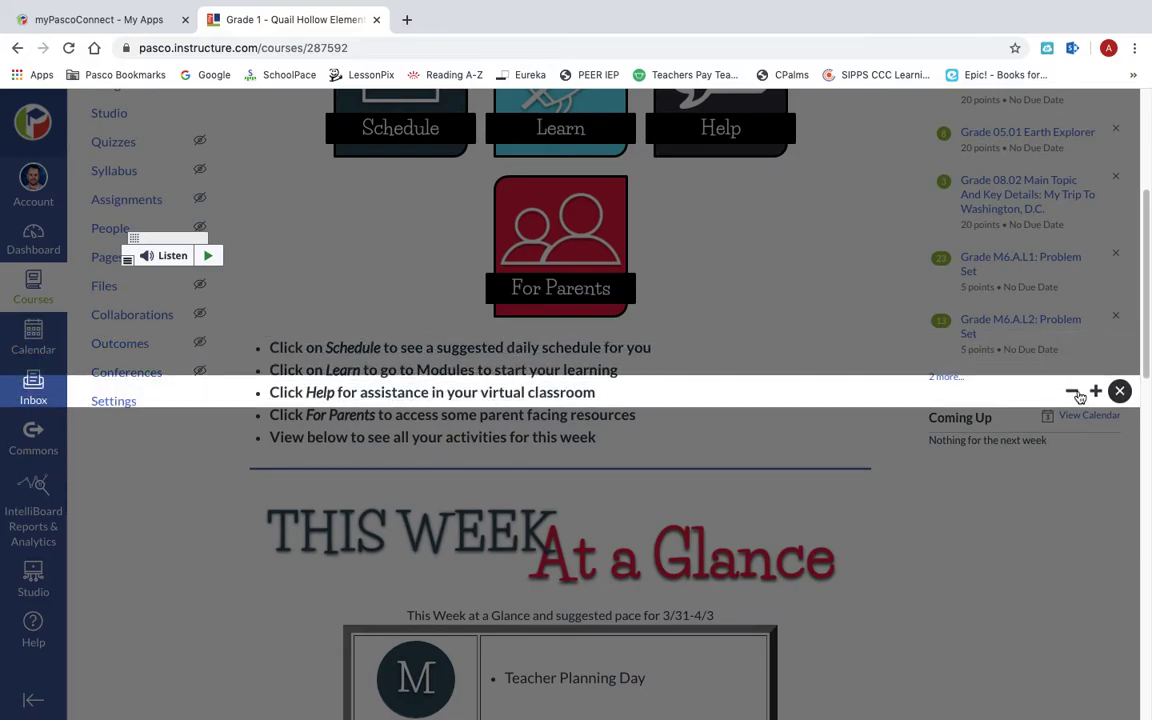
Step: Resize the reading strip around the For Parents line, enlarge it, then switch the mask off
left_click(1096, 413)
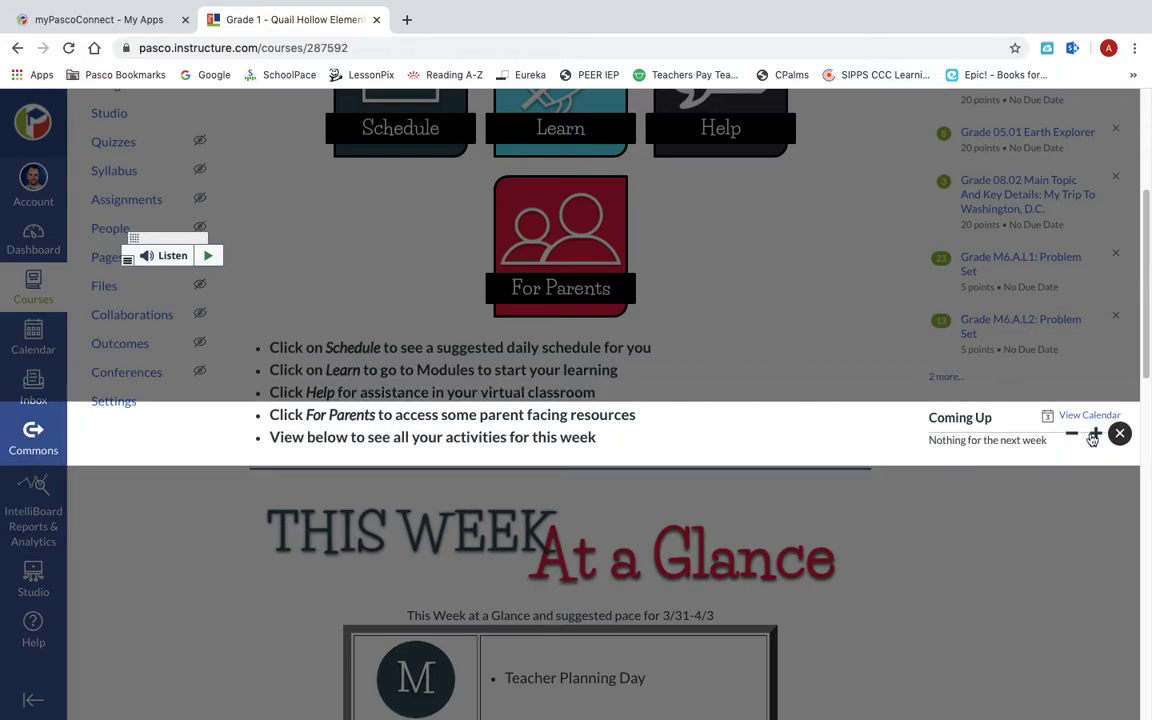
left_click(1070, 433)
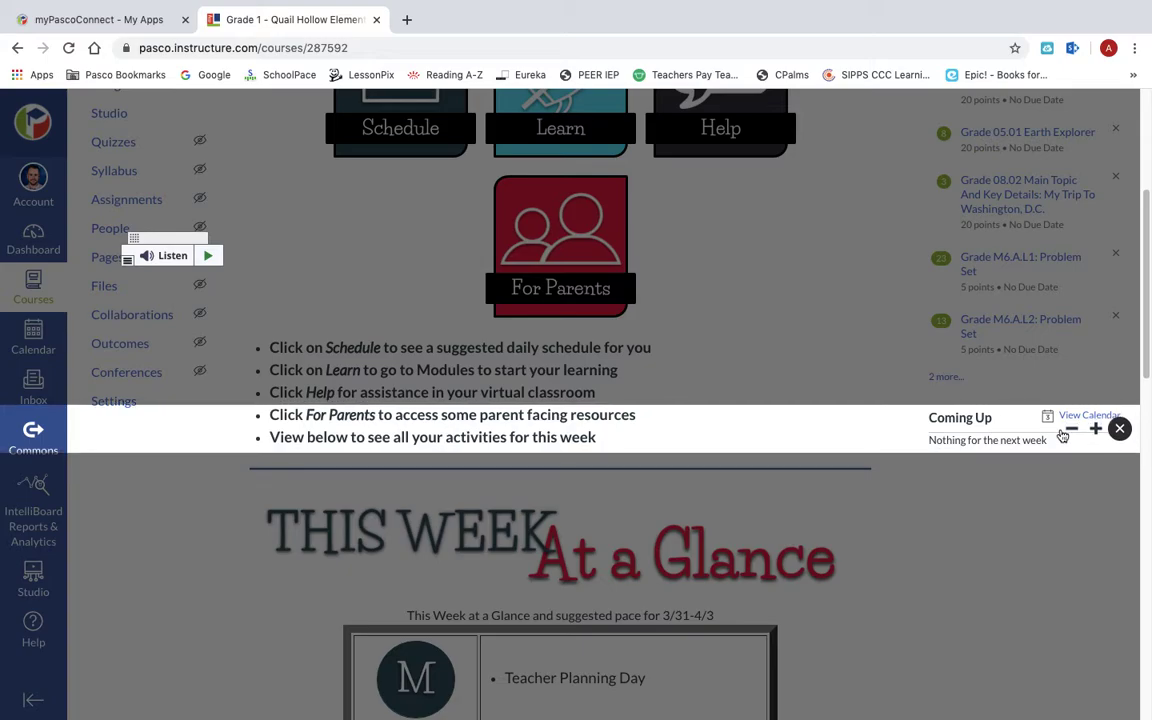
left_click(1071, 420)
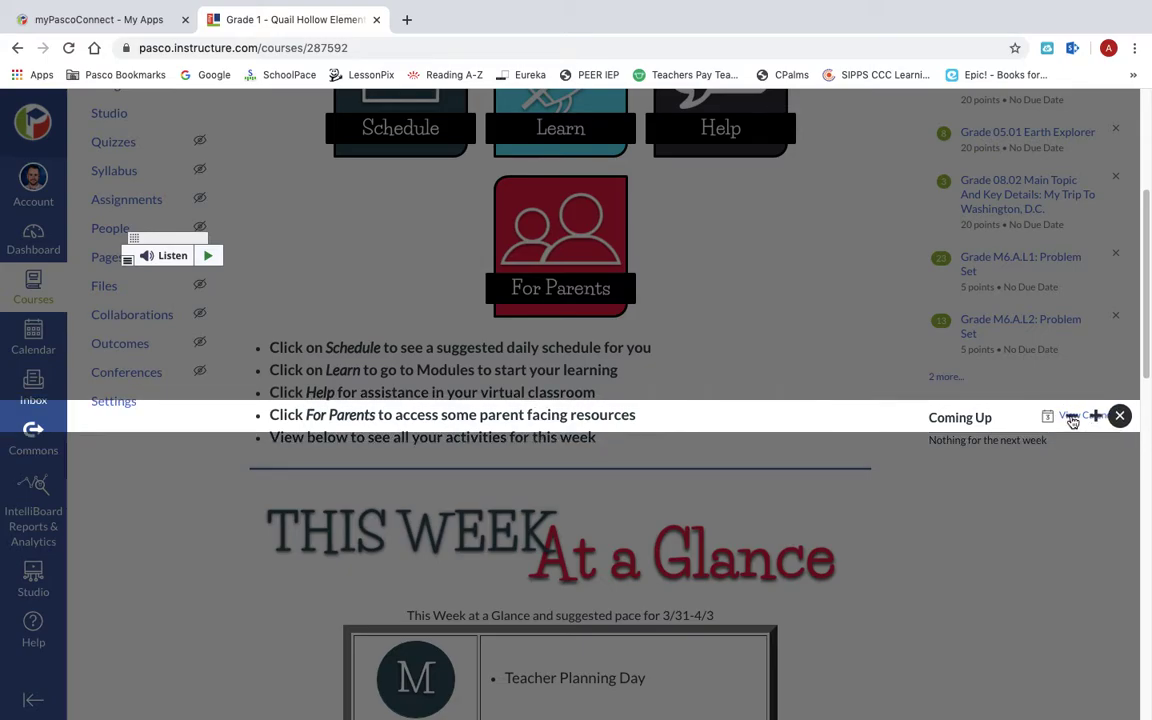
left_click(1071, 414)
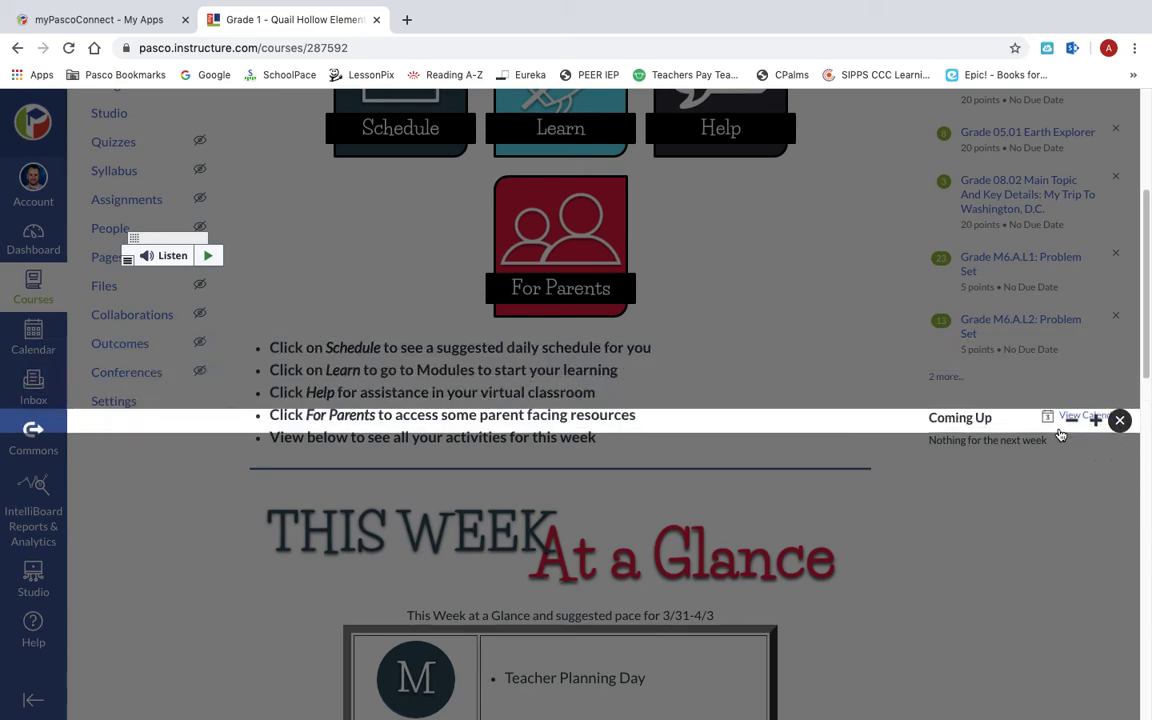
left_click(1096, 500)
left_click(1096, 500)
left_click(1096, 546)
left_click(1096, 546)
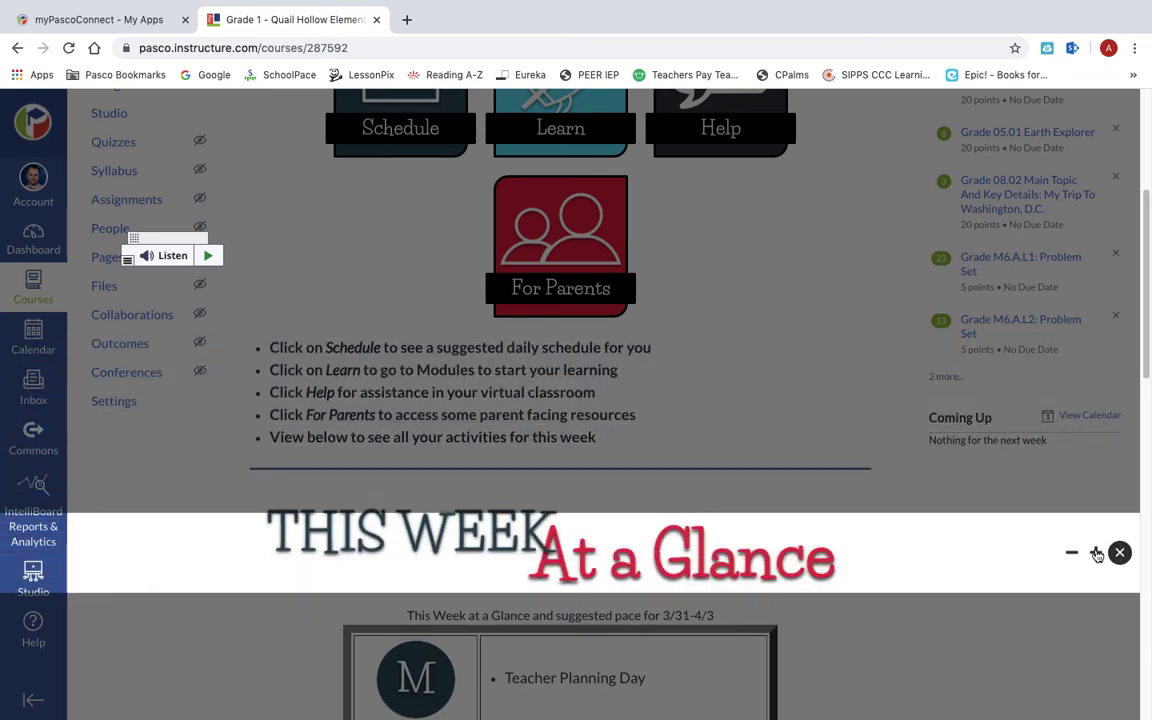
left_click(1120, 543)
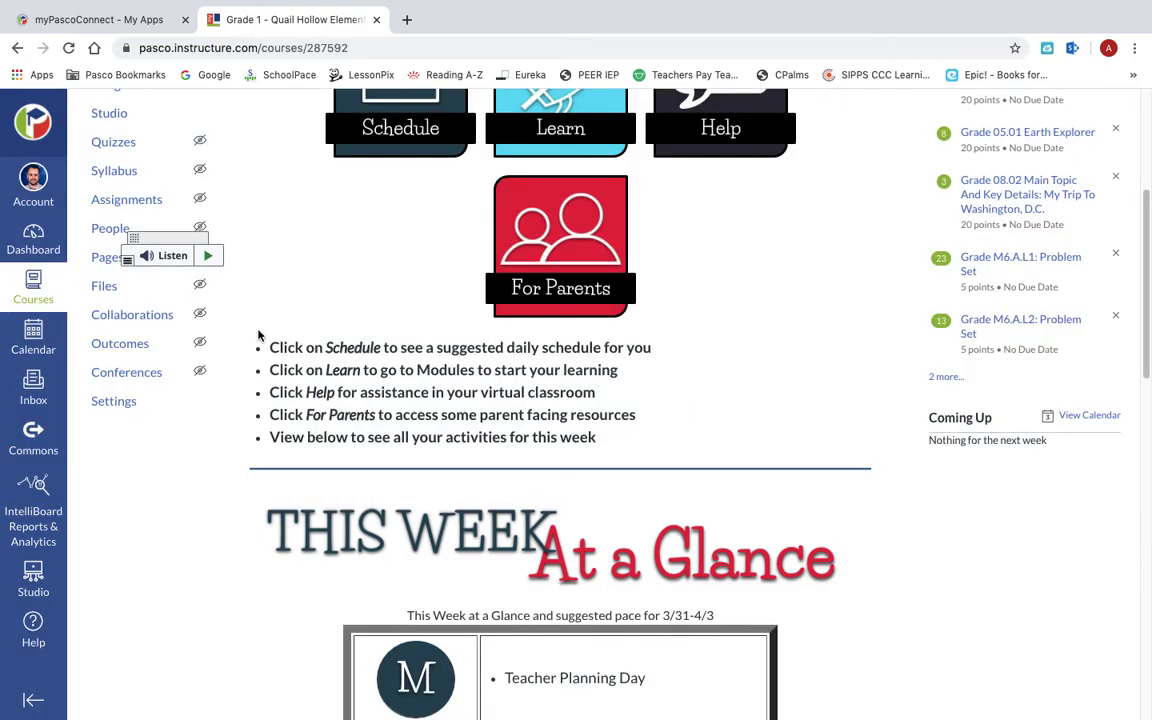
Step: Expand the webReader tools, move the toolbar down, and scroll back to the course title
left_click(127, 259)
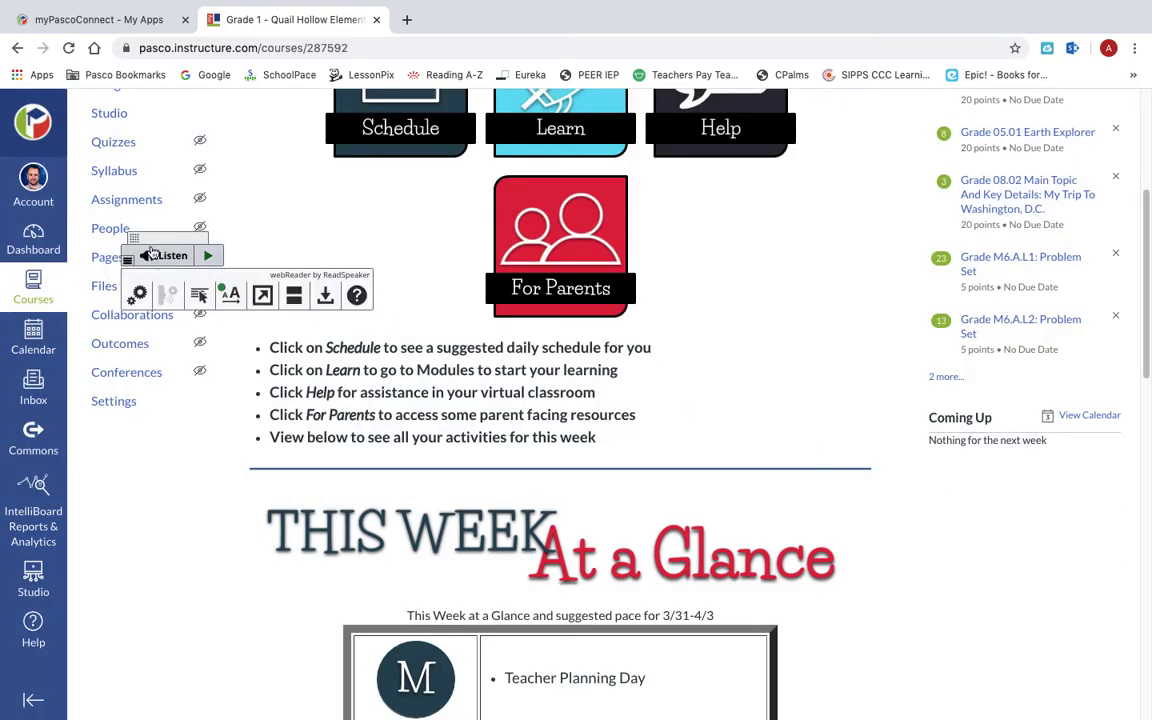
left_click_drag(159, 245, 150, 400)
scroll(391, 419, "up", 3)
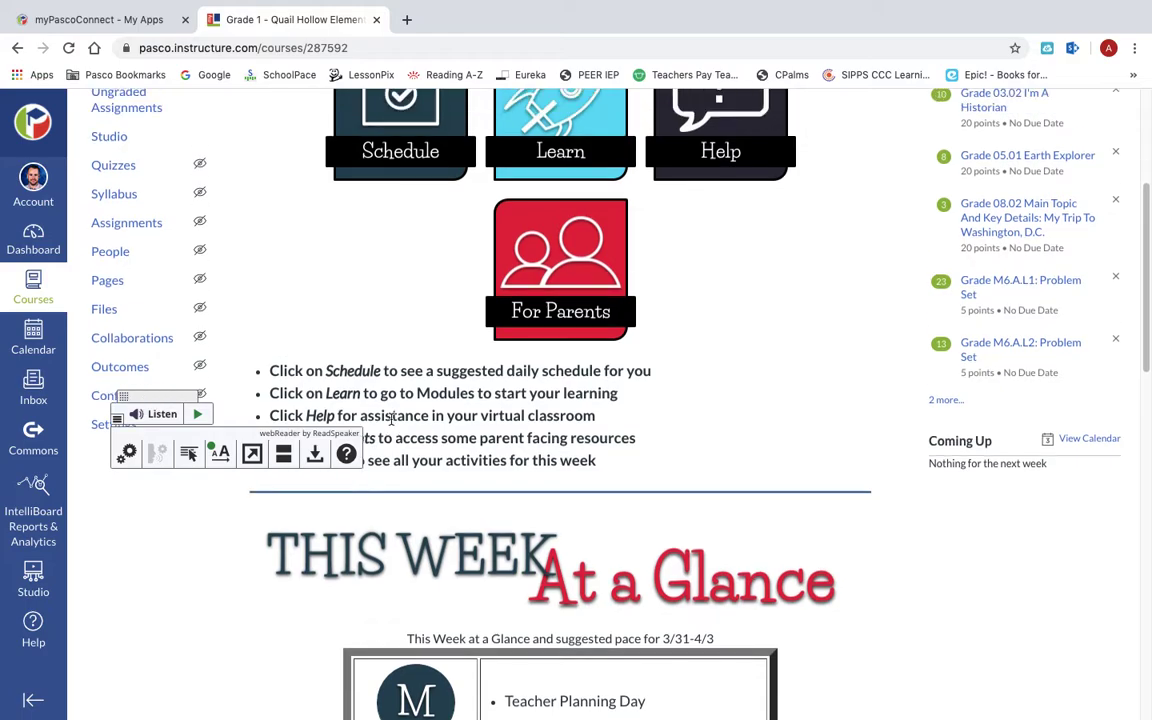
scroll(391, 419, "up", 1)
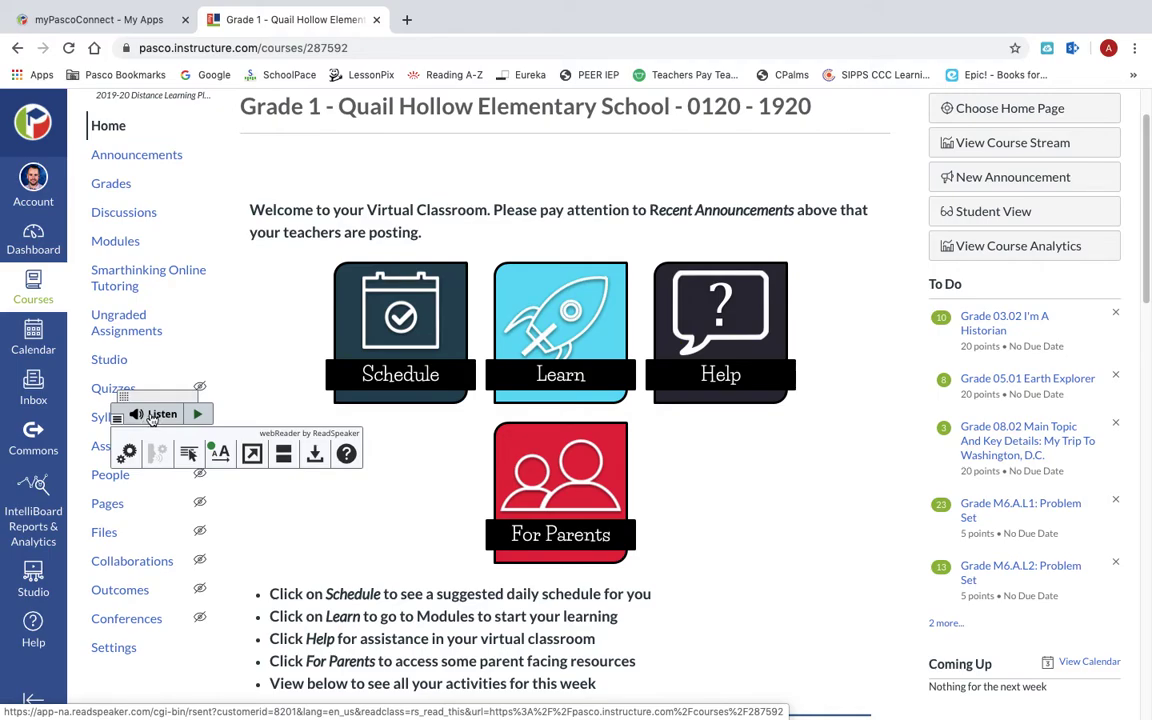
scroll(150, 420, "up", 2)
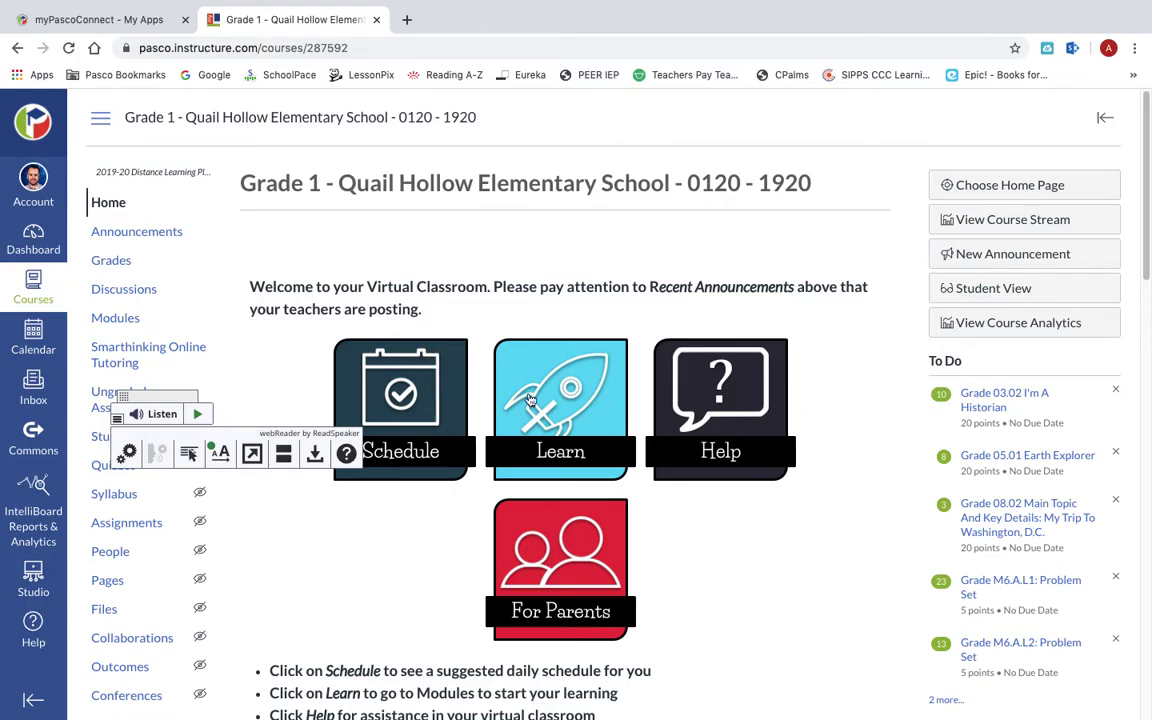
scroll(565, 550, "down", 4)
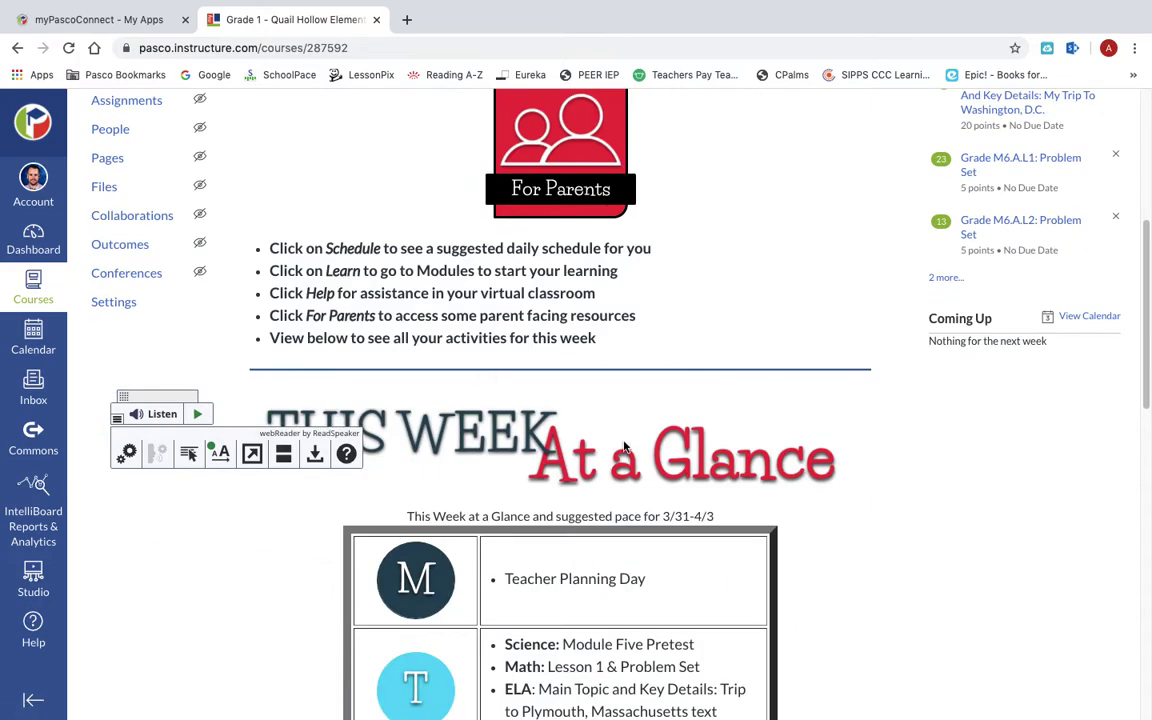
scroll(565, 550, "down", 4)
scroll(572, 458, "up", 8)
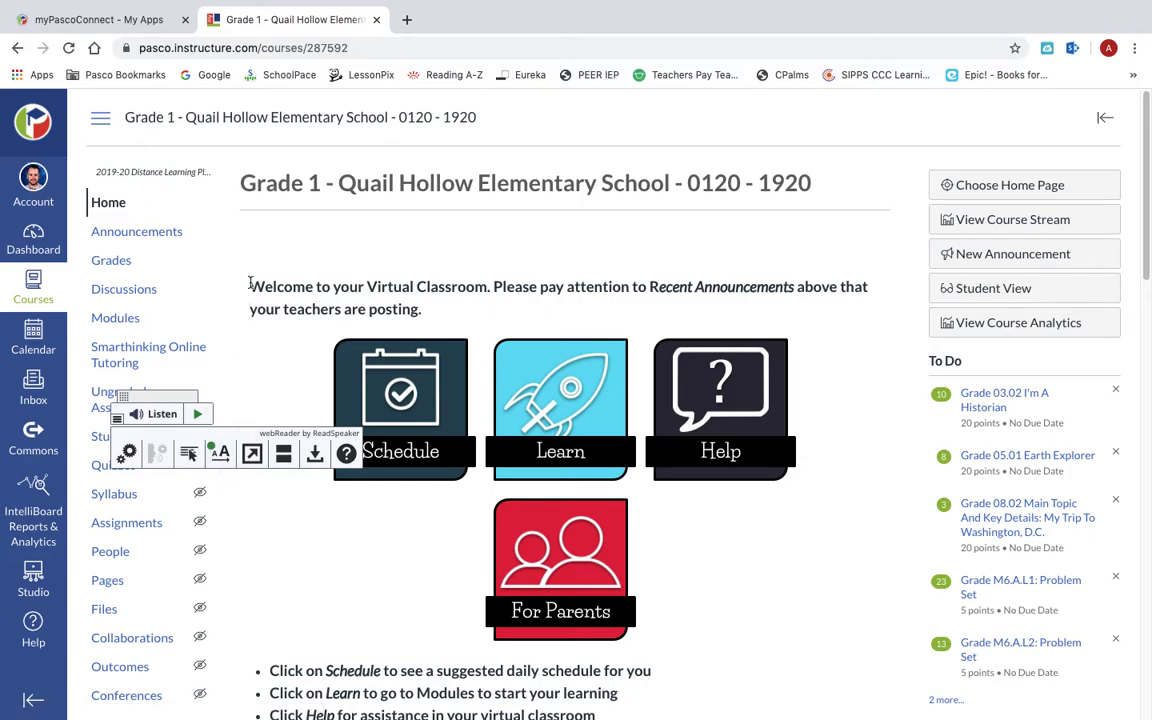
Step: Have the selected welcome paragraph read aloud through the popup's Listen, then stop playback
left_click_drag(249, 285, 424, 310)
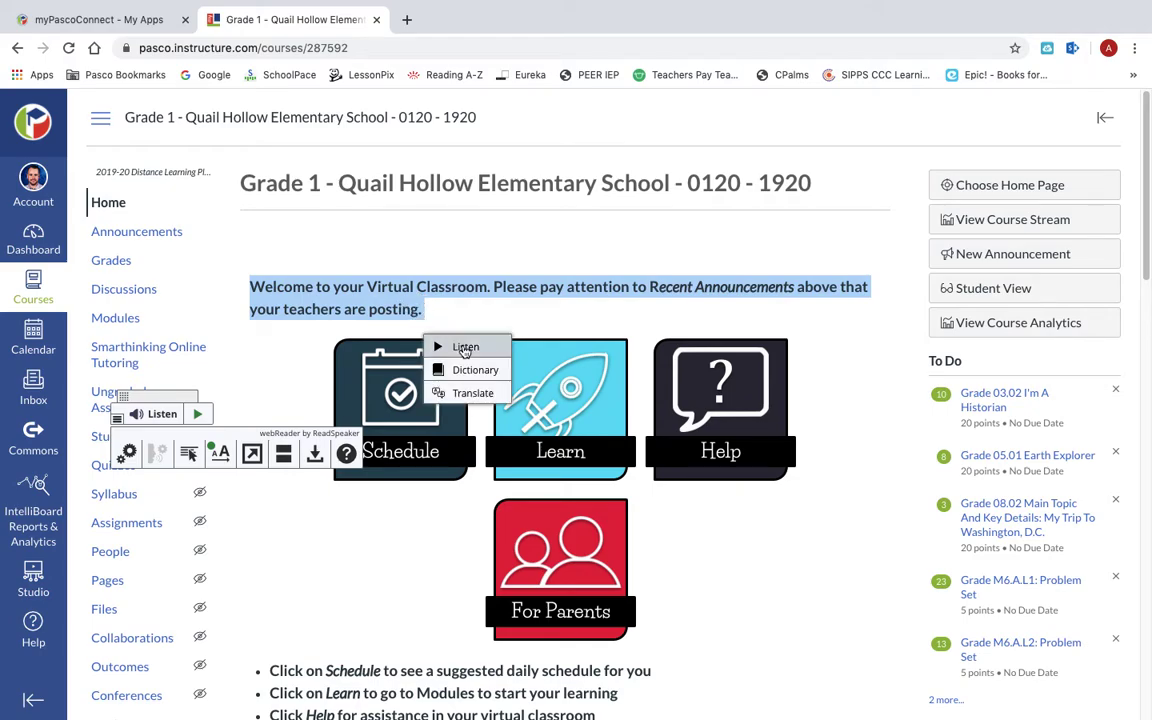
left_click(464, 348)
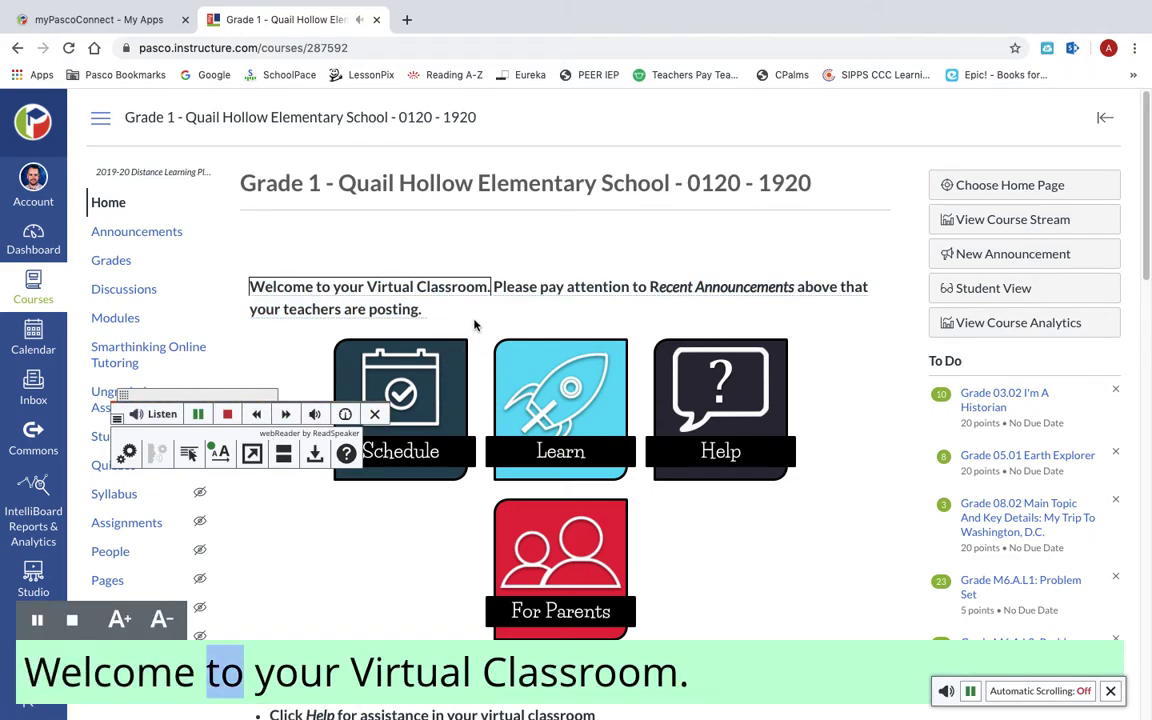
left_click(230, 416)
left_click(228, 416)
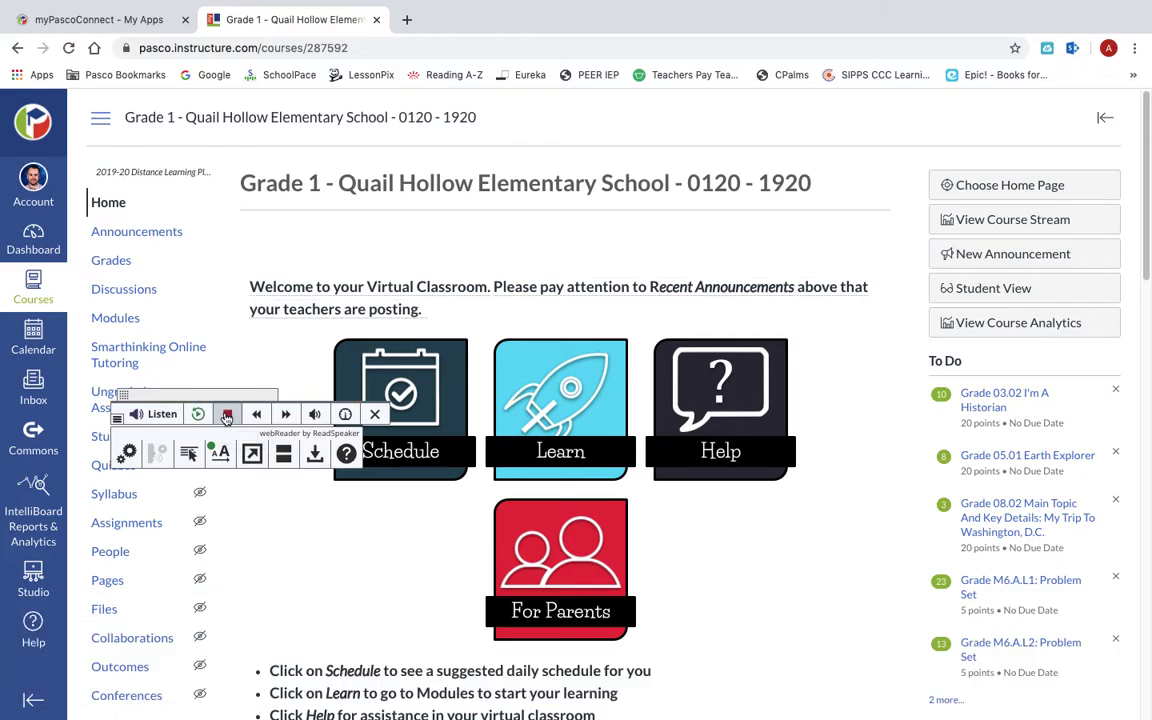